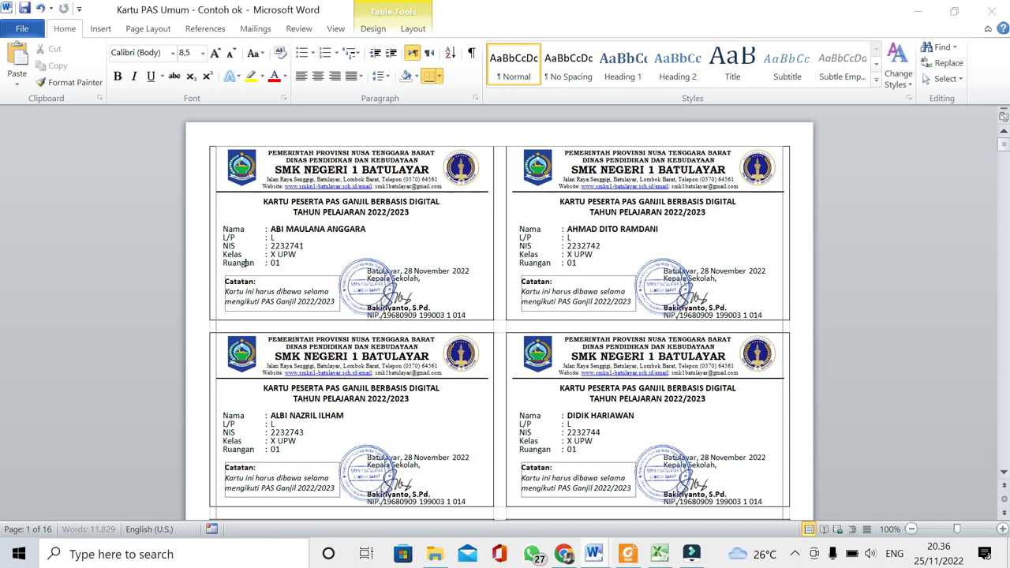
Look through the participant cards in the finished example document.
{"action": "scroll", "coordinate": [606, 245], "scroll_direction": "down", "scroll_amount": 4}
{"action": "scroll", "coordinate": [498, 315], "scroll_direction": "up", "scroll_amount": 4}
{"action": "scroll", "coordinate": [505, 316], "scroll_direction": "down", "scroll_amount": 6}
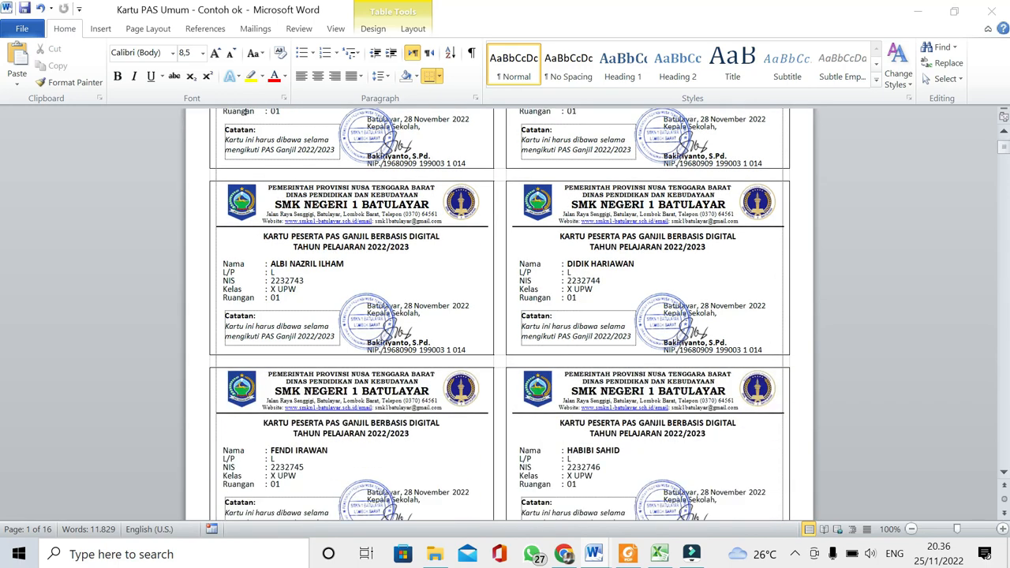
{"action": "scroll", "coordinate": [504, 316], "scroll_direction": "down", "scroll_amount": 10}
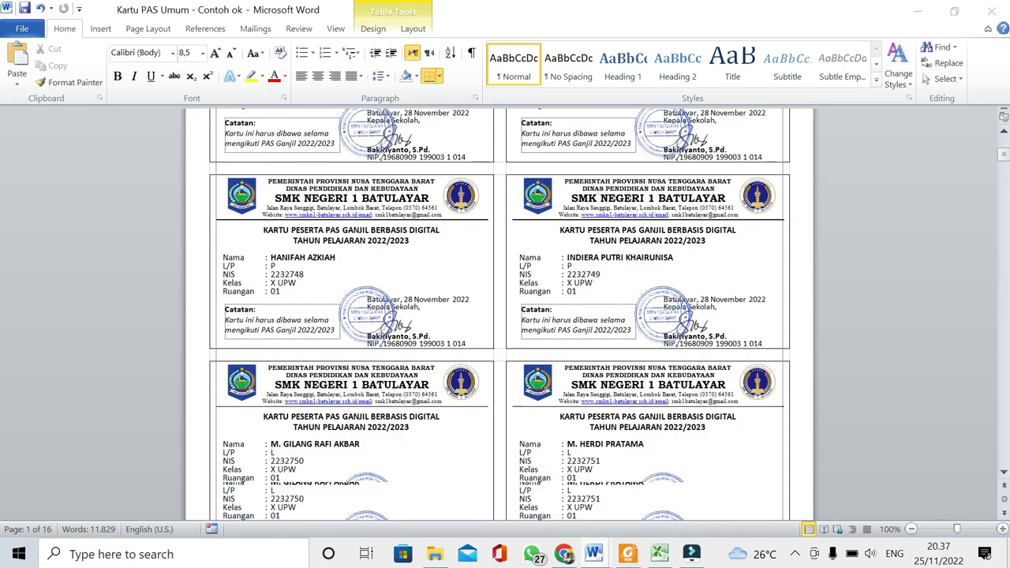
{"action": "scroll", "coordinate": [505, 315], "scroll_direction": "down", "scroll_amount": 12}
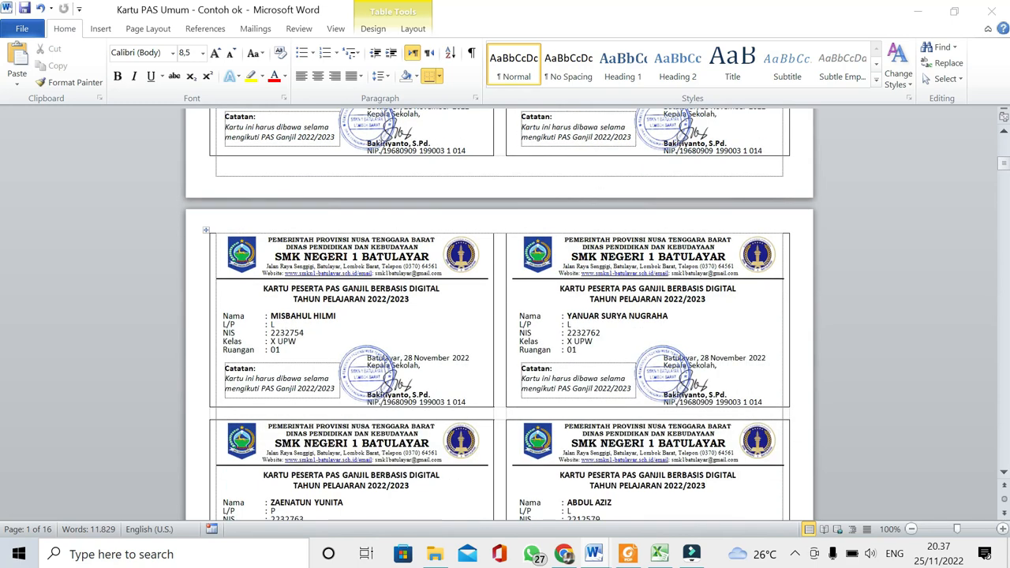
{"action": "scroll", "coordinate": [504, 315], "scroll_direction": "down", "scroll_amount": 12}
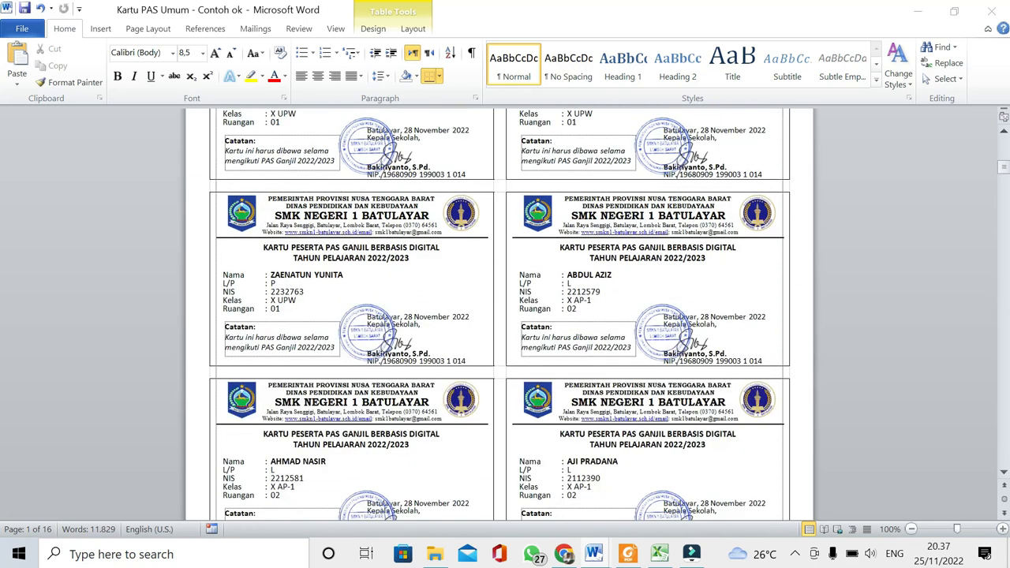
{"action": "scroll", "coordinate": [505, 316], "scroll_direction": "down", "scroll_amount": 12}
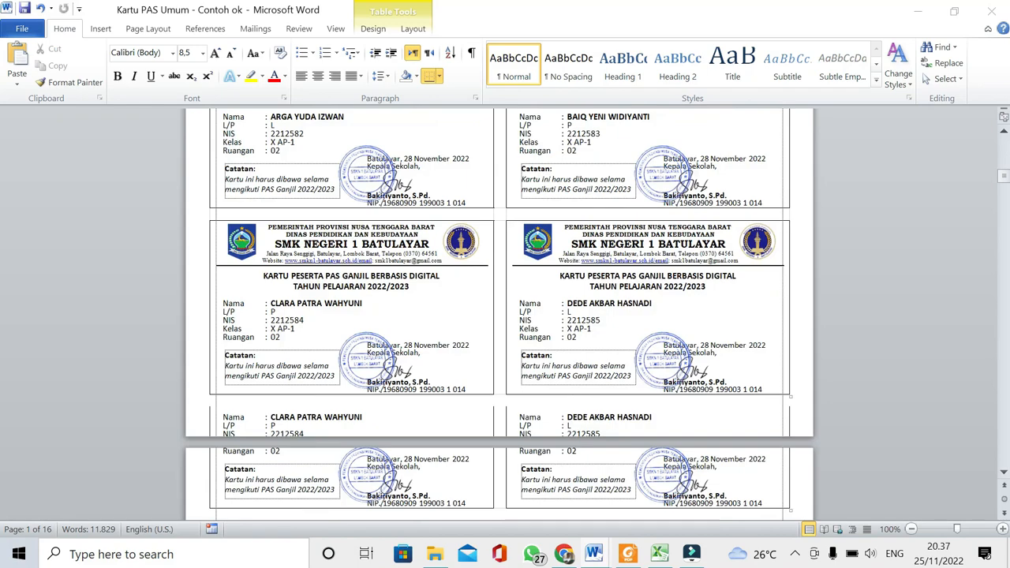
{"action": "scroll", "coordinate": [505, 315], "scroll_direction": "down", "scroll_amount": 3}
{"action": "scroll", "coordinate": [505, 316], "scroll_direction": "up", "scroll_amount": 4}
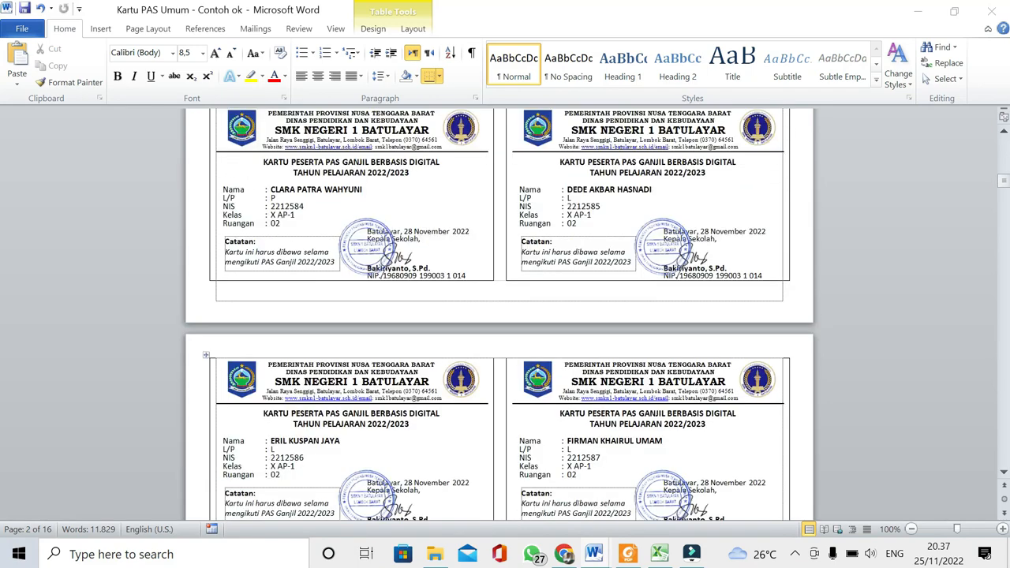
{"action": "scroll", "coordinate": [505, 316], "scroll_direction": "down", "scroll_amount": 4}
{"action": "scroll", "coordinate": [999, 344], "scroll_direction": "down", "scroll_amount": 4}
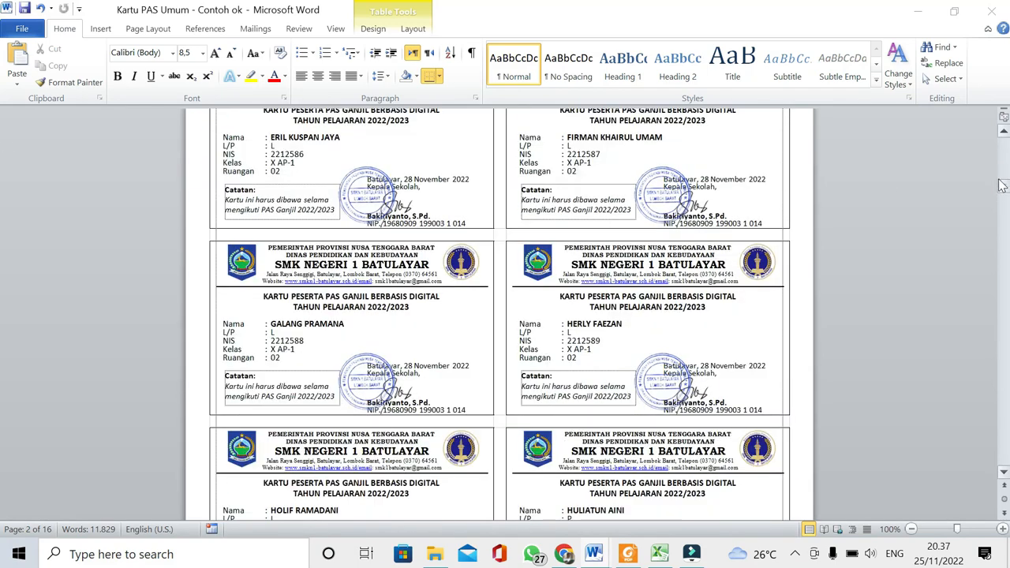
{"action": "mouse_move", "coordinate": [999, 345]}
{"action": "left_mouse_down"}
{"action": "mouse_move", "coordinate": [1000, 489]}
{"action": "mouse_move", "coordinate": [1002, 347]}
{"action": "left_mouse_up"}
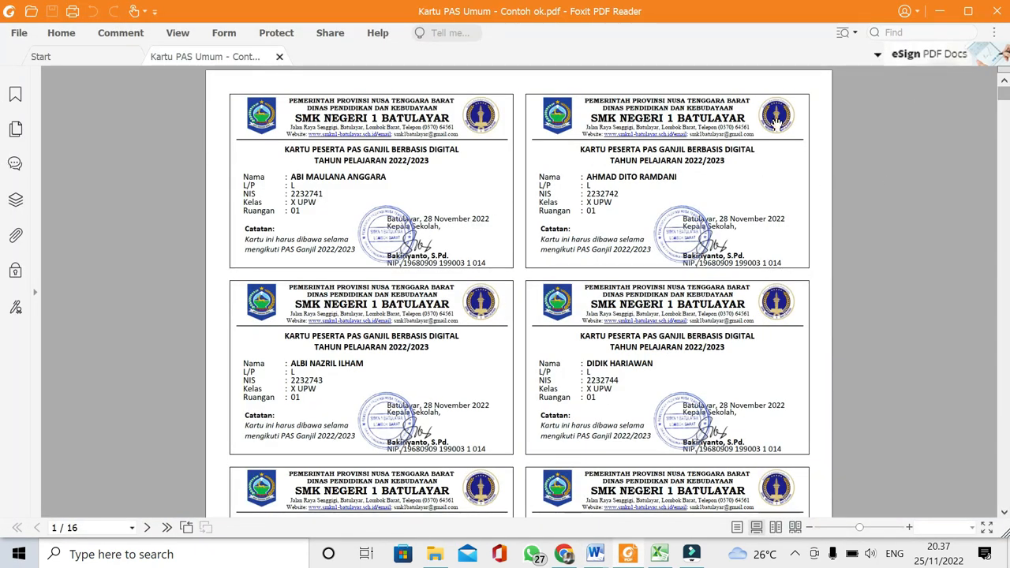
View the PDF version of the cards, and minimize the PDF and the example document.
{"action": "mouse_move", "coordinate": [1005, 95]}
{"action": "left_mouse_down"}
{"action": "mouse_move", "coordinate": [1005, 161]}
{"action": "mouse_move", "coordinate": [1005, 92]}
{"action": "left_mouse_up"}
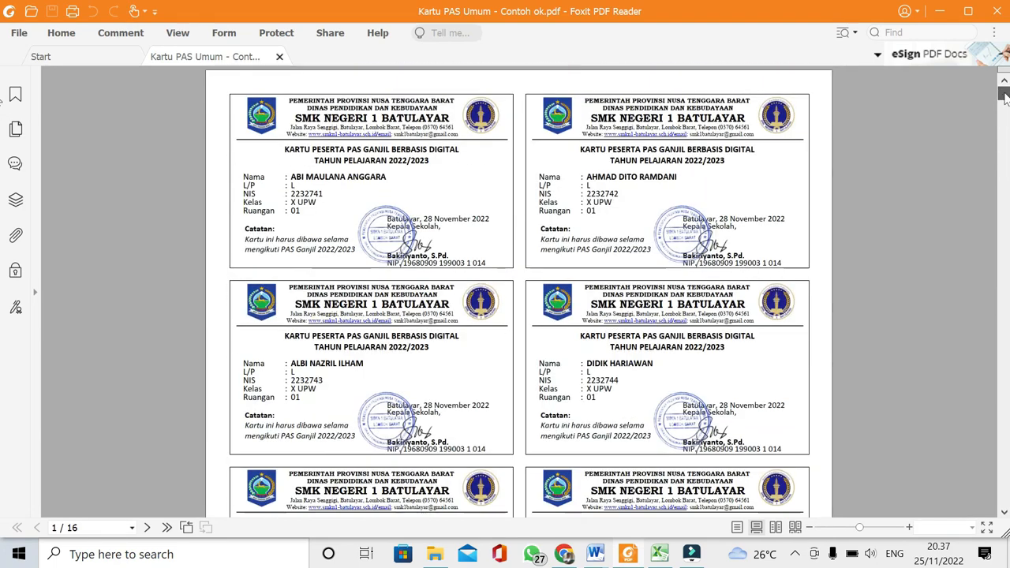
{"action": "left_click", "coordinate": [939, 11]}
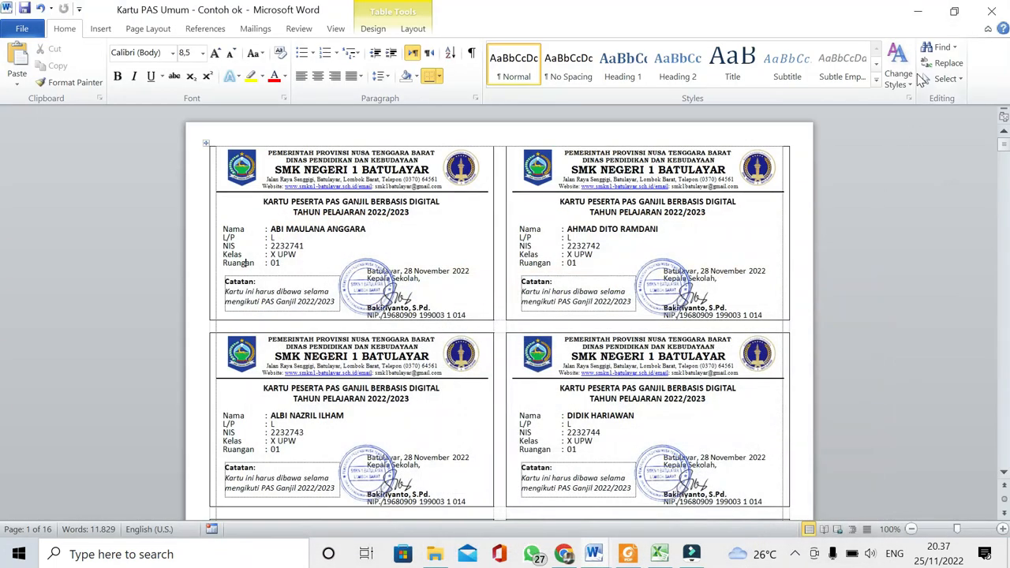
{"action": "left_click", "coordinate": [918, 17]}
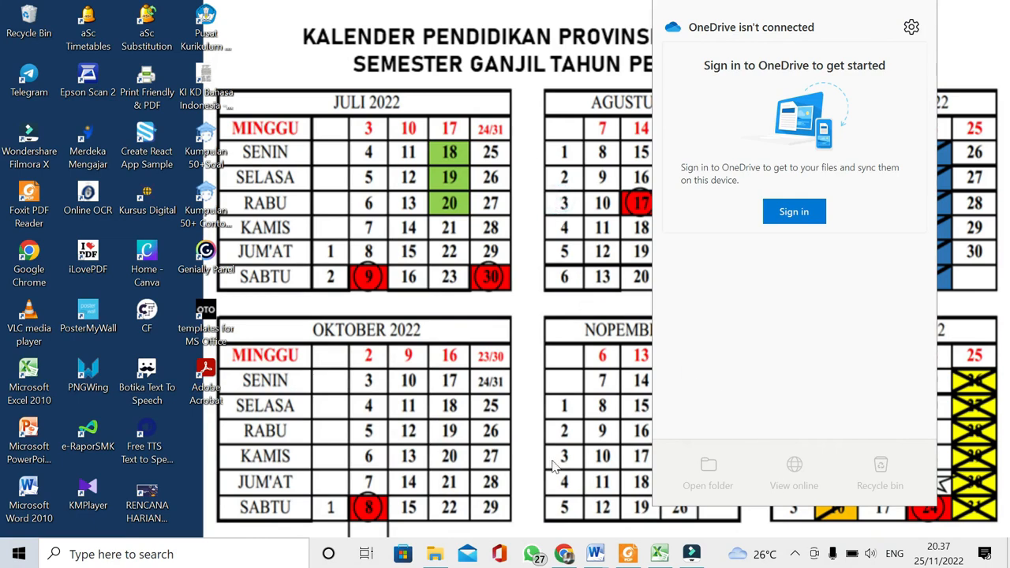
Switch to Excel to view the Daftar Peserta PAS Kelas X participant list, and bring up the Kartu PAS Umum - Template document in Word.
{"action": "left_click", "coordinate": [659, 554]}
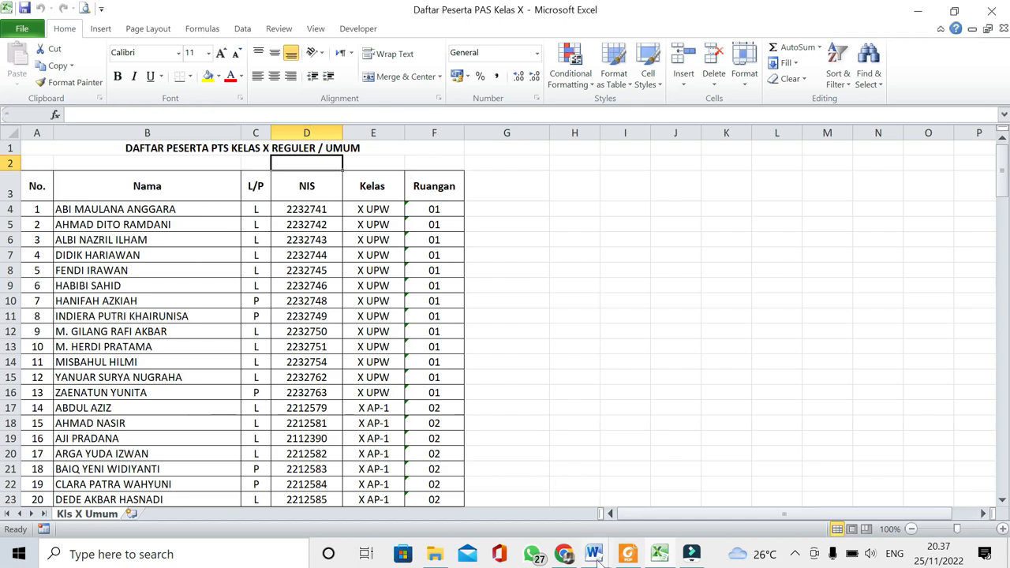
{"action": "mouse_move", "coordinate": [596, 557]}
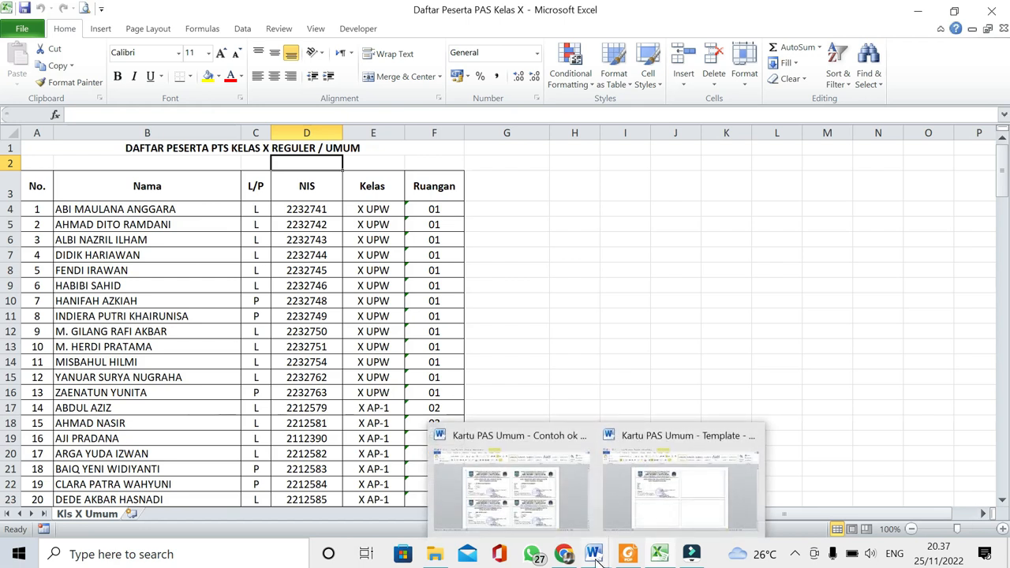
{"action": "left_click", "coordinate": [656, 493]}
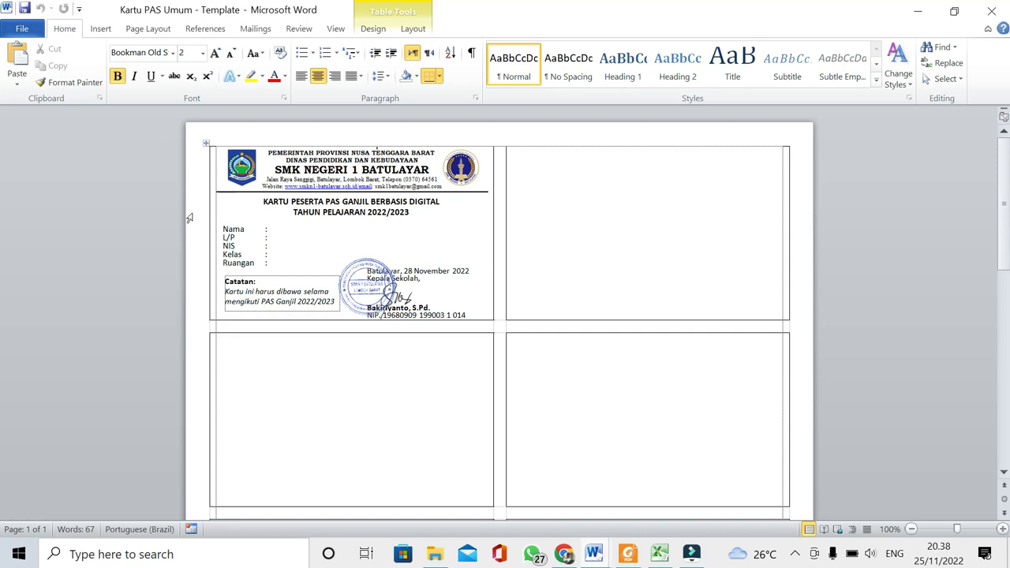
{"action": "left_click", "coordinate": [100, 29]}
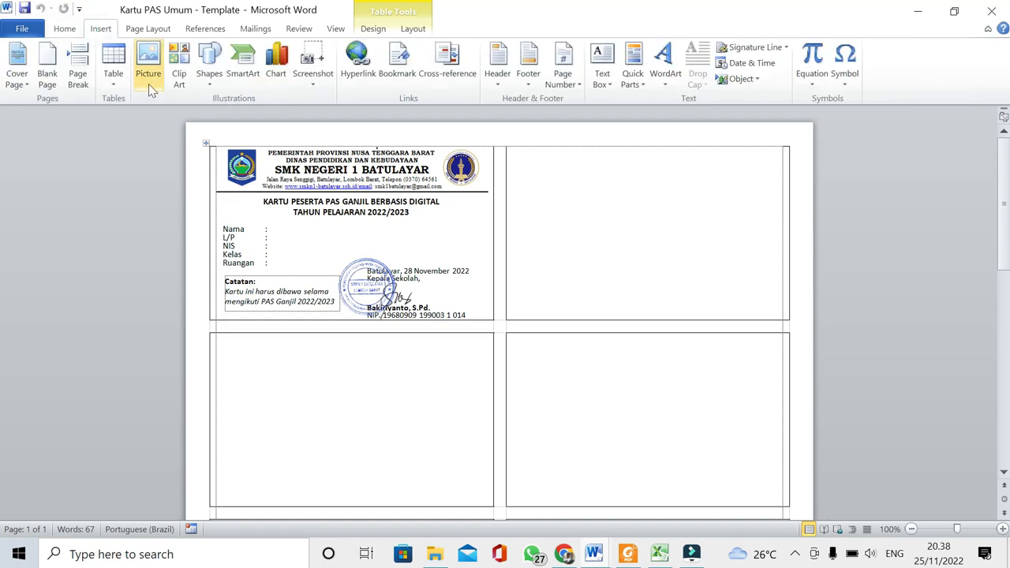
{"action": "left_click", "coordinate": [119, 82]}
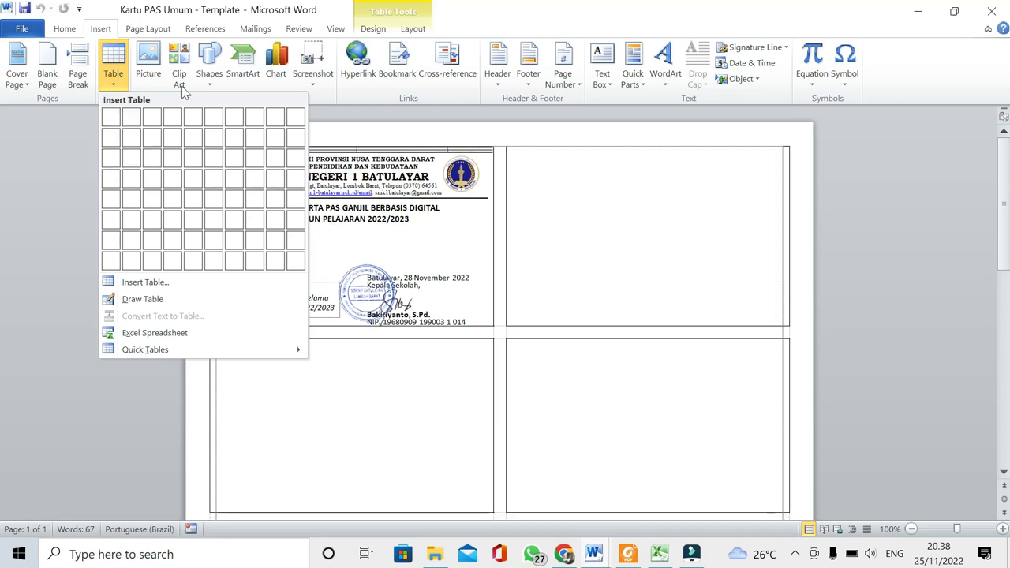
{"action": "left_click", "coordinate": [563, 164]}
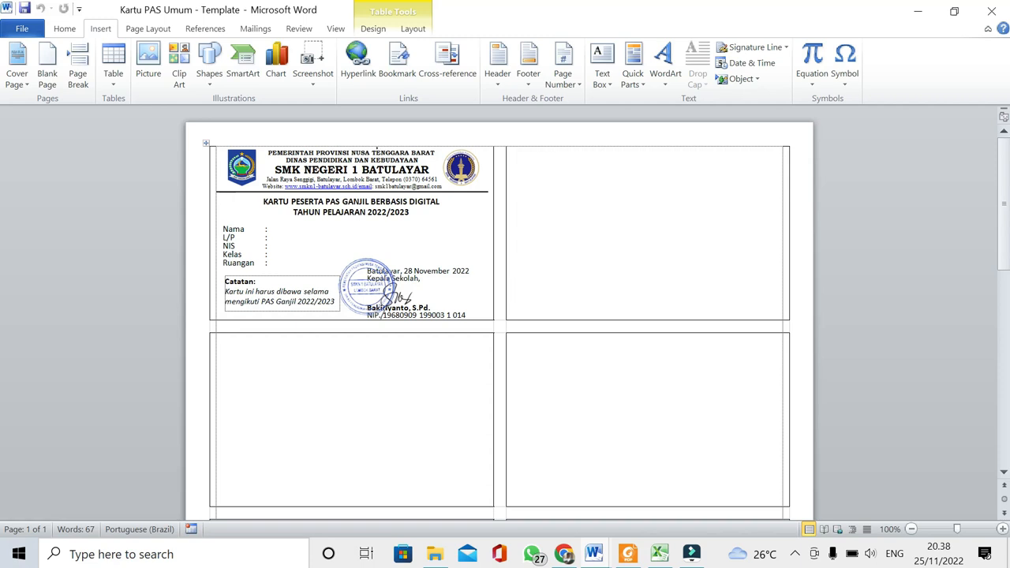
Compare the Excel participant list with the card template's fields, and close the Daftar Peserta PAS Kelas X workbook.
{"action": "left_click", "coordinate": [659, 553]}
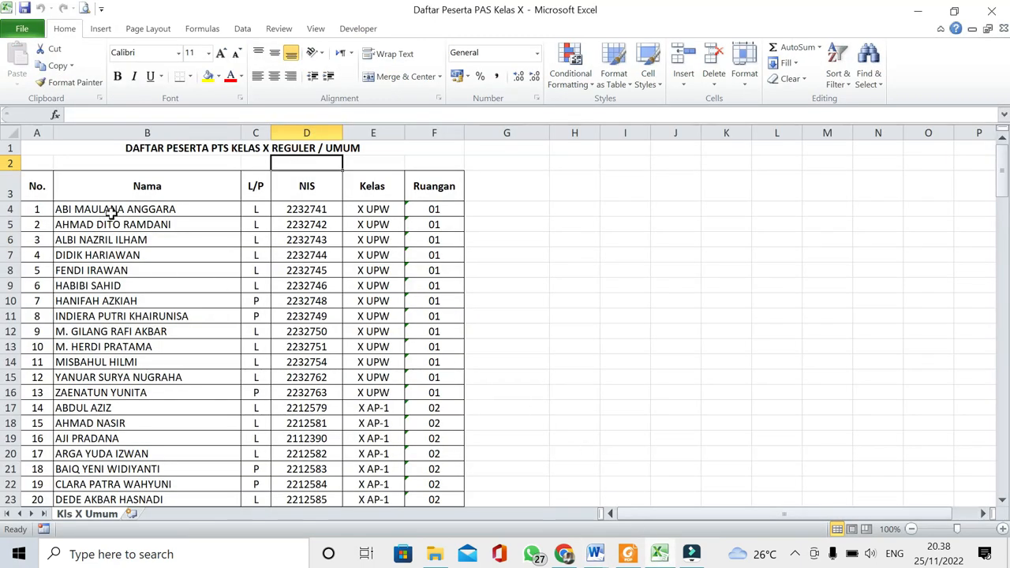
{"action": "left_click", "coordinate": [594, 554]}
{"action": "left_click", "coordinate": [677, 499]}
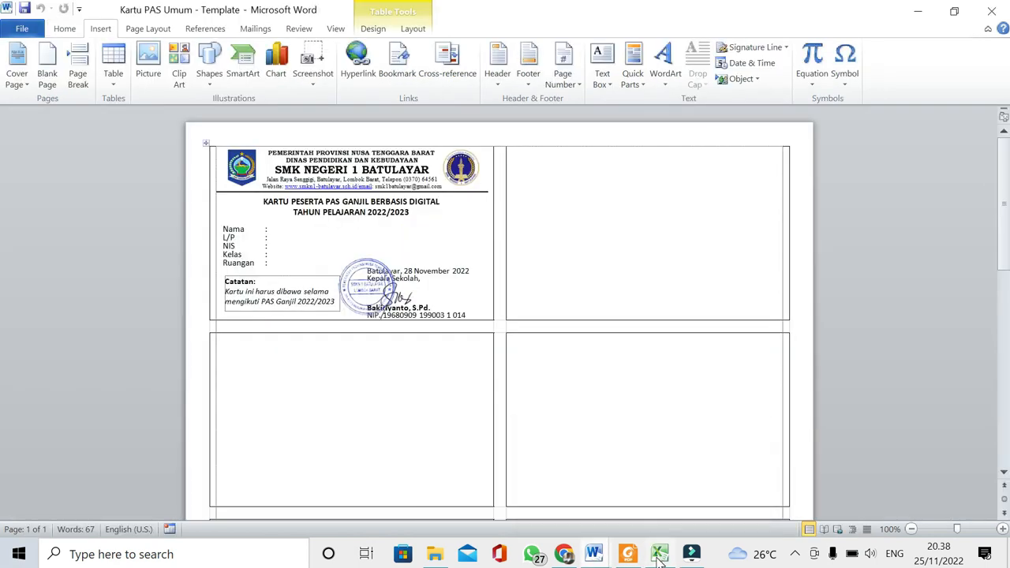
{"action": "left_click", "coordinate": [660, 556]}
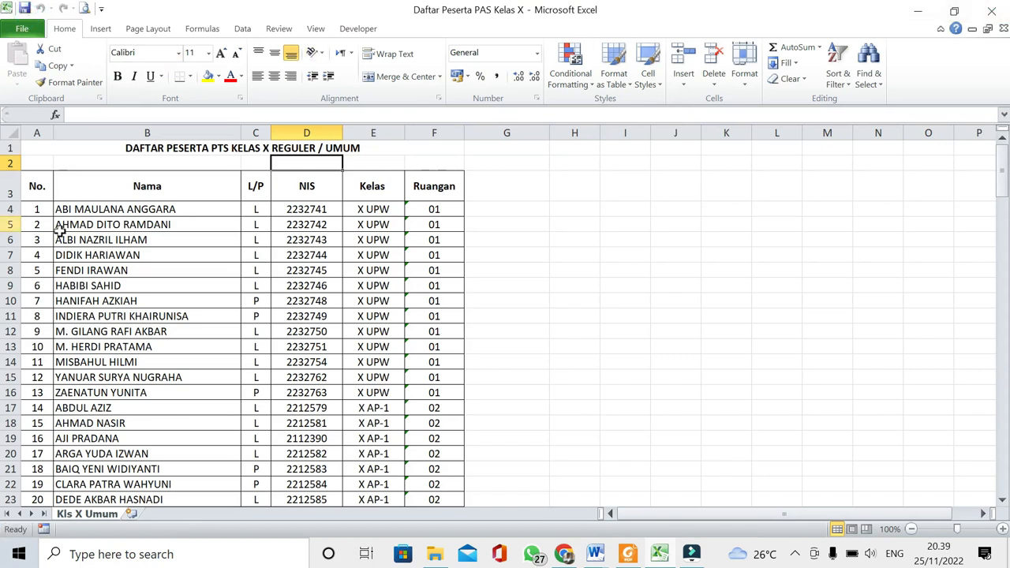
{"action": "left_click", "coordinate": [992, 11]}
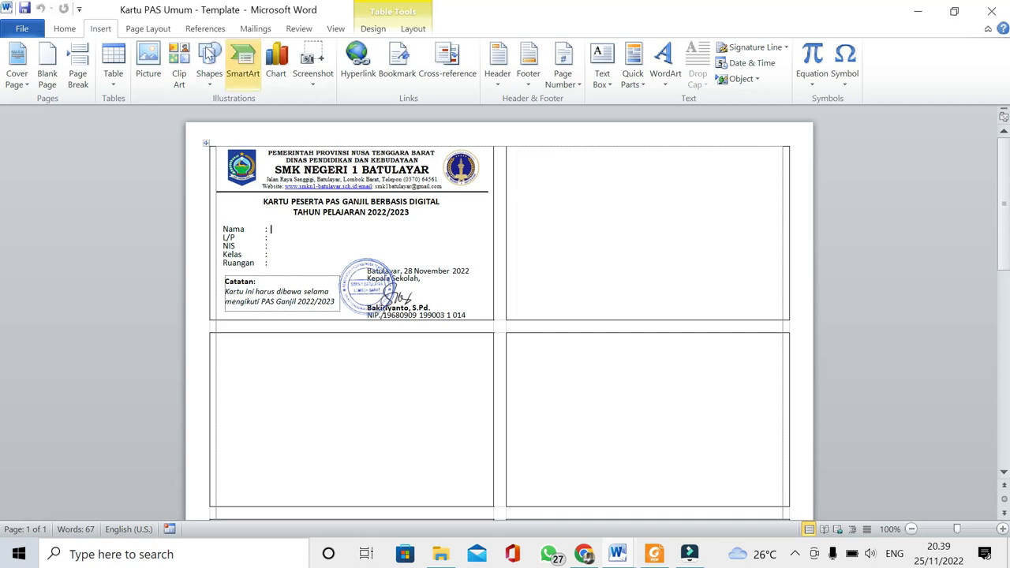
Start a mail merge of the Letters type in the card template.
{"action": "left_click", "coordinate": [161, 36]}
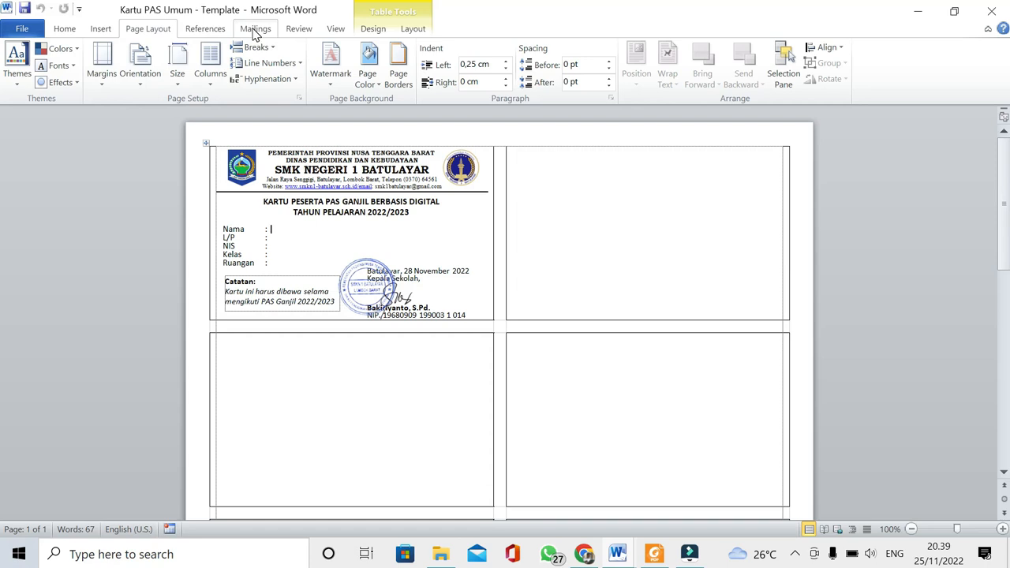
{"action": "left_click", "coordinate": [254, 30]}
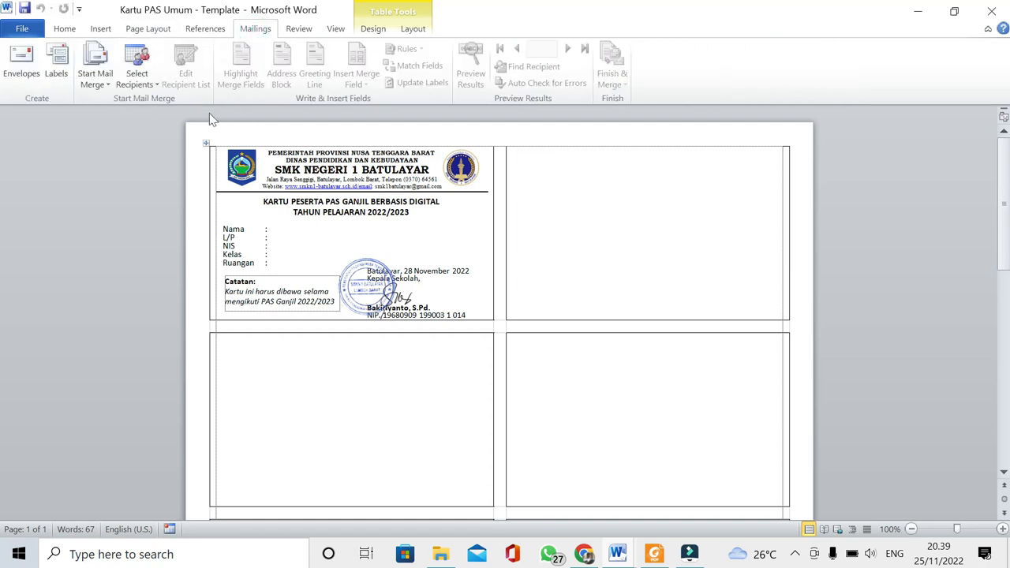
{"action": "left_click", "coordinate": [101, 87]}
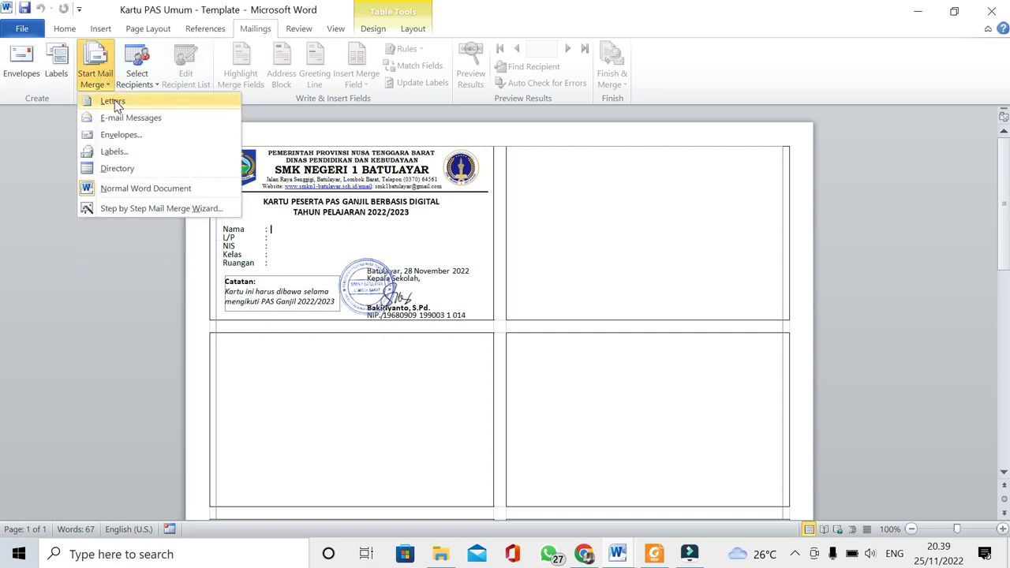
{"action": "left_click", "coordinate": [116, 103]}
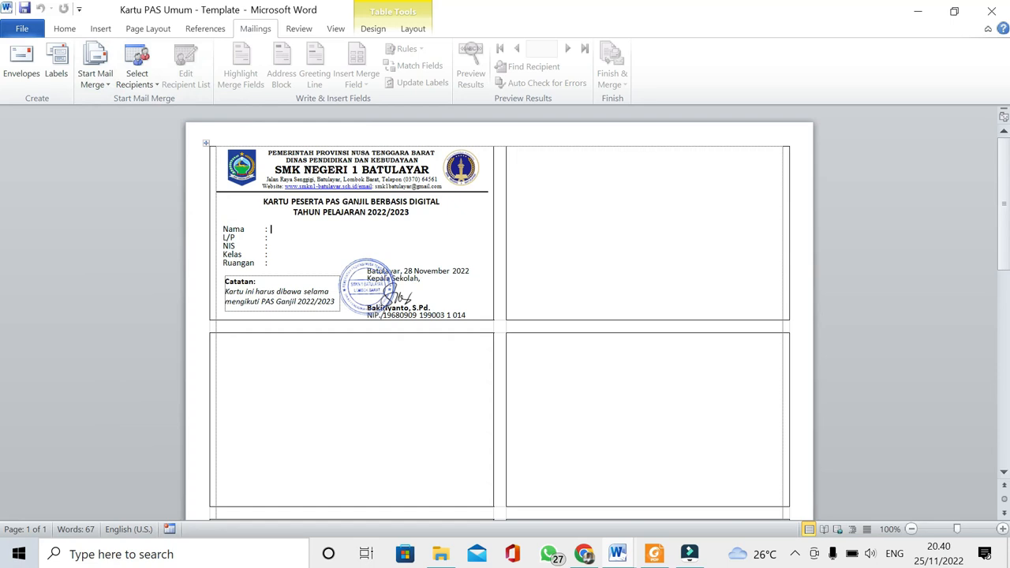
Start choosing an existing recipient list and browse drive D: to SMKN 1 BATULAYAR > KURIKULUM > EVALUASI > Evaluasi 2022_2023 > PAS 22.23.
{"action": "left_click", "coordinate": [146, 87]}
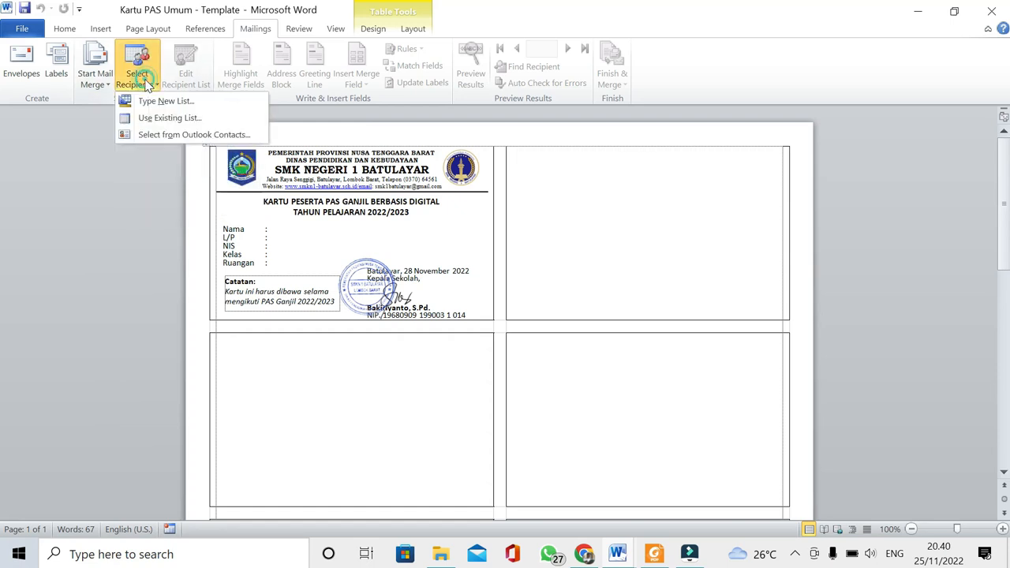
{"action": "left_click", "coordinate": [167, 118]}
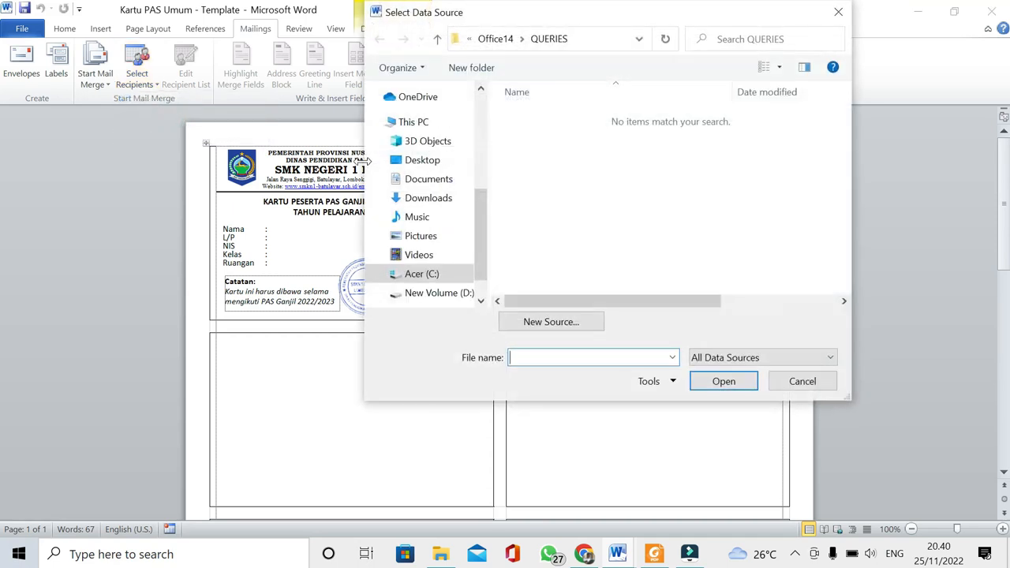
{"action": "left_click_drag", "start_coordinate": [480, 232], "coordinate": [480, 247]}
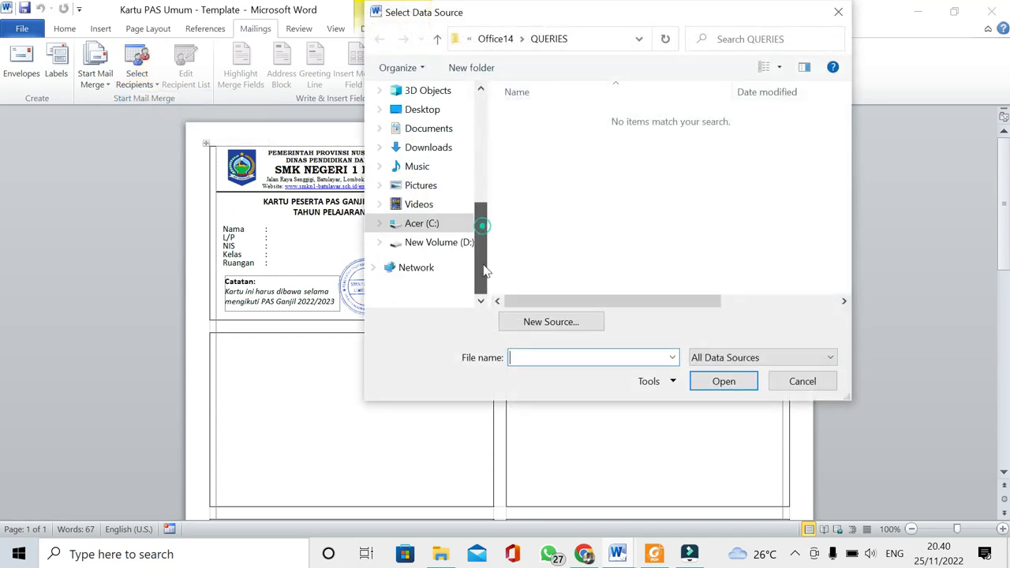
{"action": "left_click", "coordinate": [429, 246]}
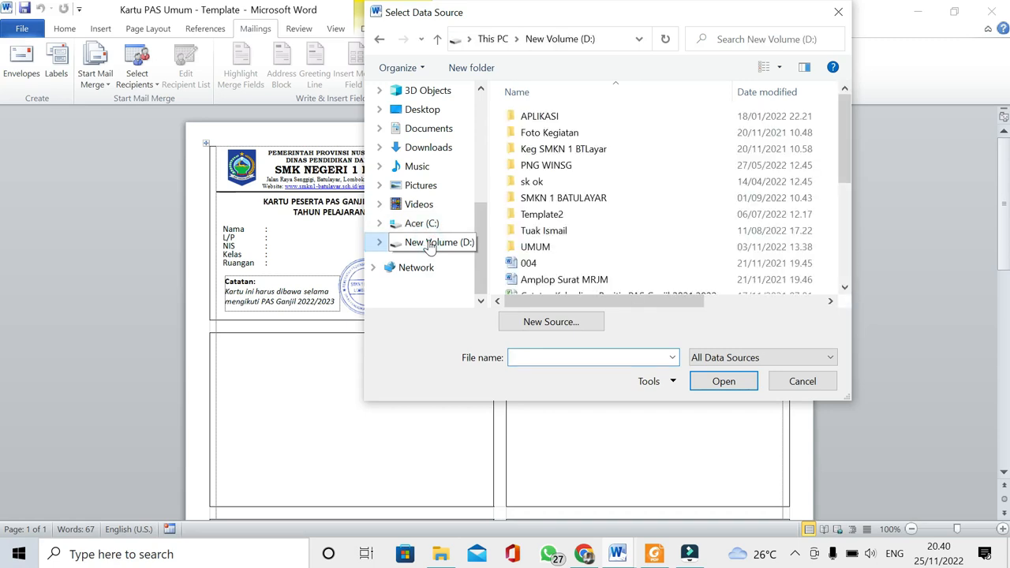
{"action": "double_click", "coordinate": [575, 203]}
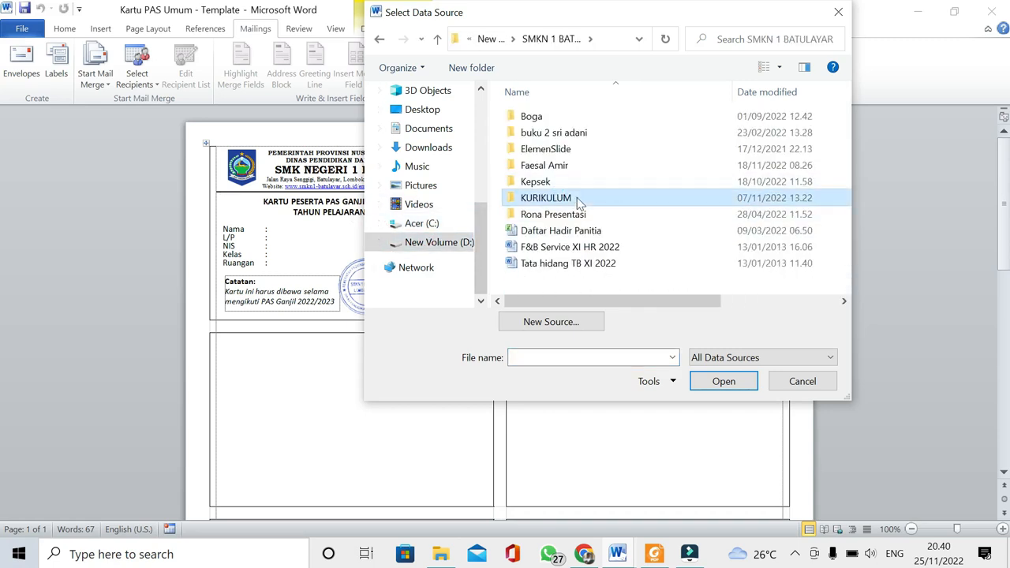
{"action": "double_click", "coordinate": [575, 198]}
{"action": "double_click", "coordinate": [629, 161]}
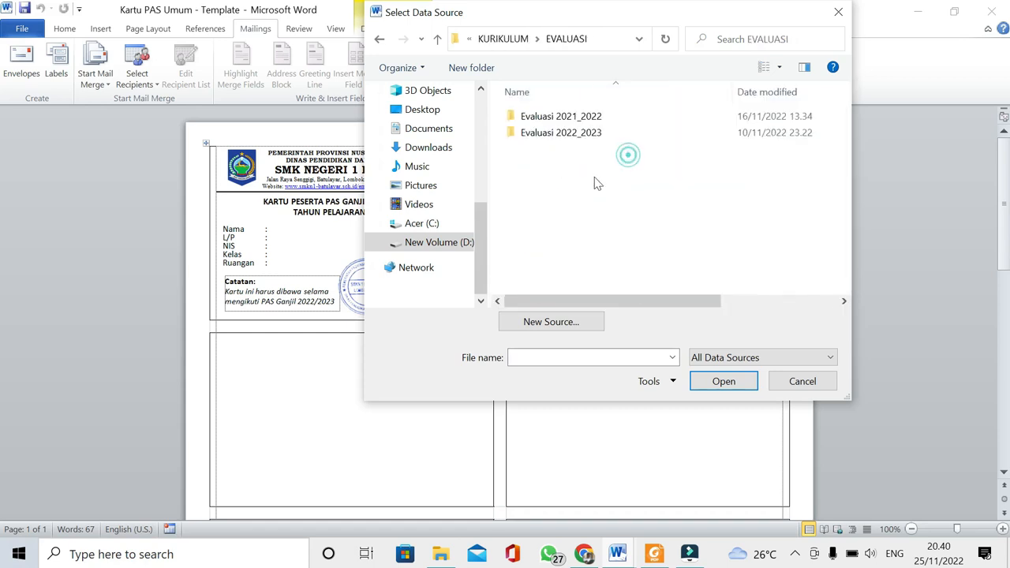
{"action": "double_click", "coordinate": [547, 131]}
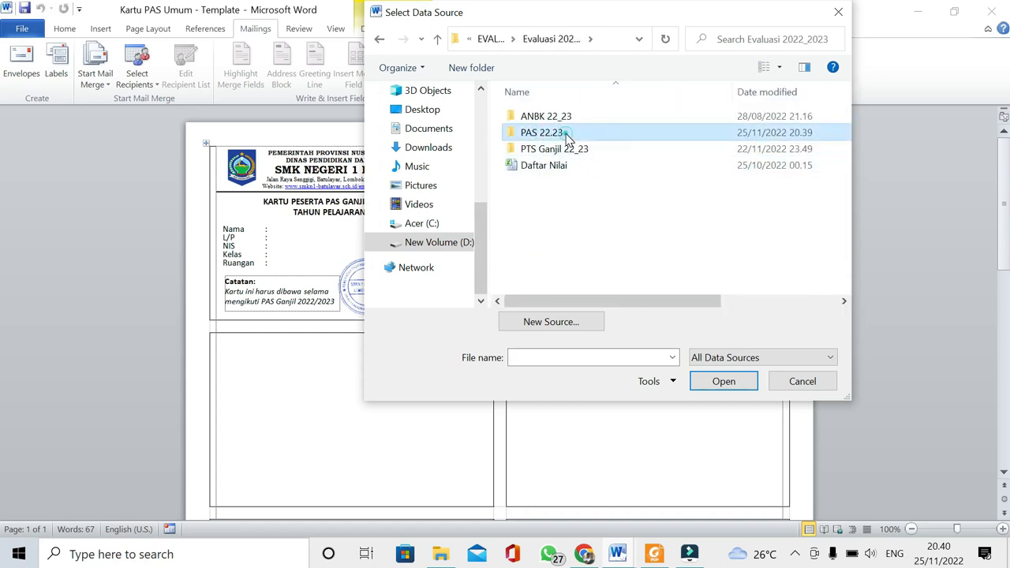
{"action": "double_click", "coordinate": [552, 134]}
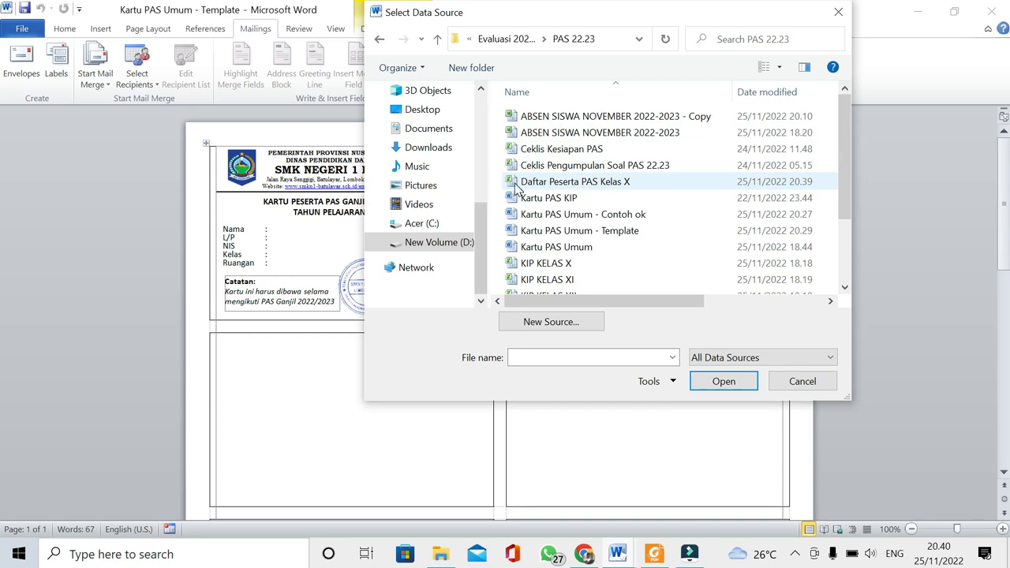
Connect the Daftar Peserta PAS Kelas X workbook as the data source, using its 'Kls X Umum$' sheet.
{"action": "left_click", "coordinate": [582, 187]}
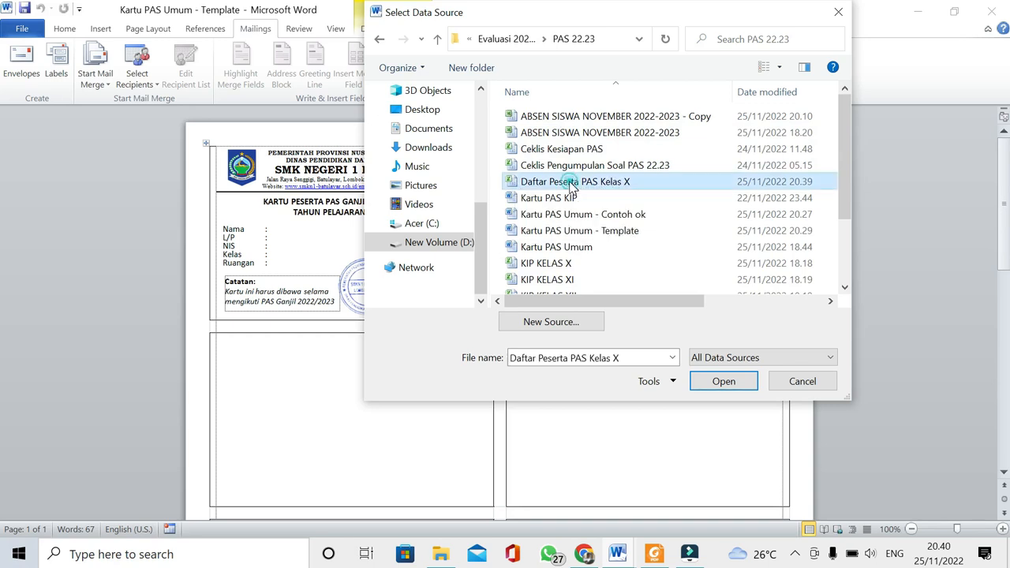
{"action": "left_click", "coordinate": [723, 381]}
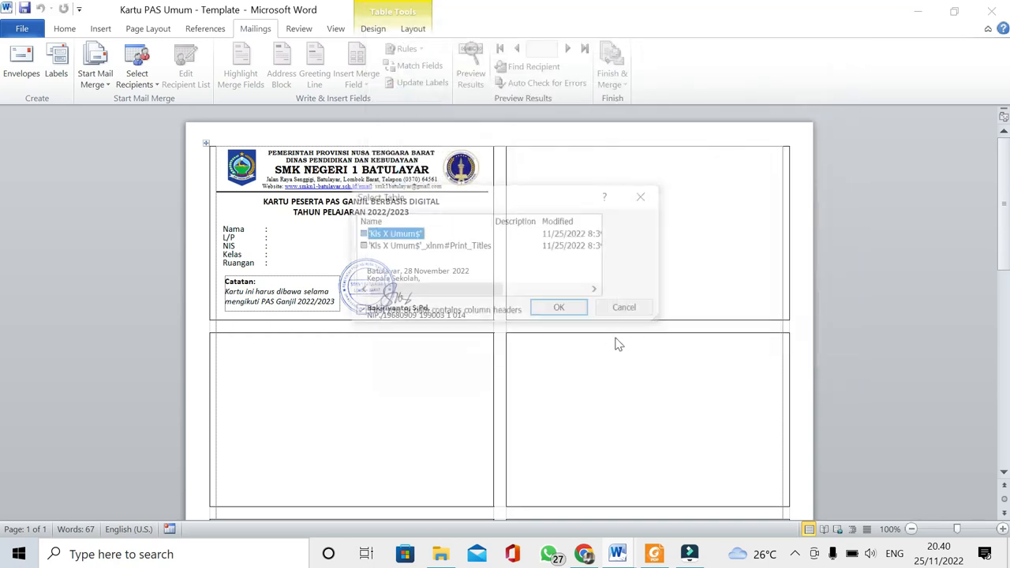
{"action": "left_click", "coordinate": [561, 309]}
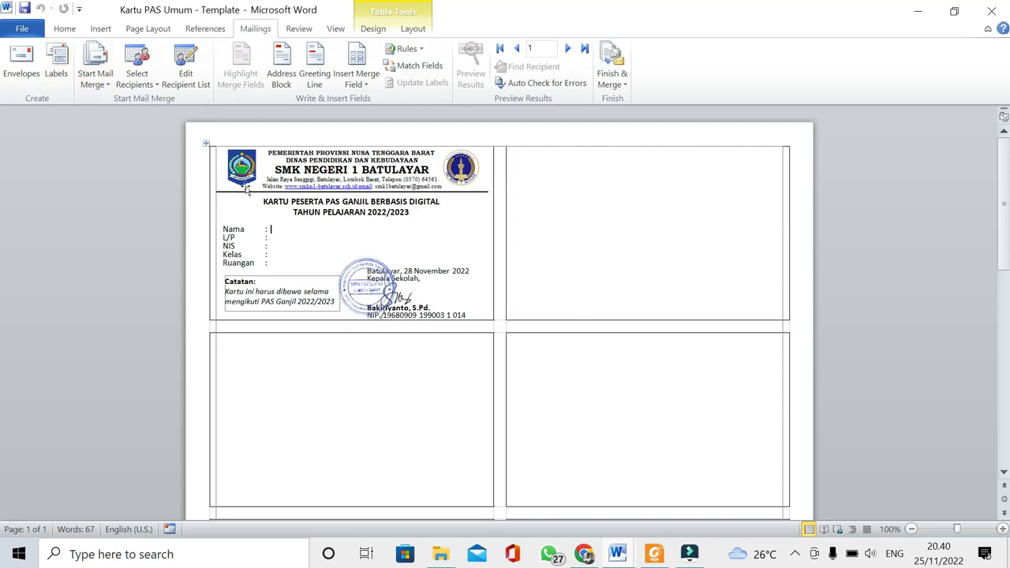
Exclude the blank row and the column-heading row from the mail merge recipients, and check the fields up to Ruangan.
{"action": "left_click", "coordinate": [187, 73]}
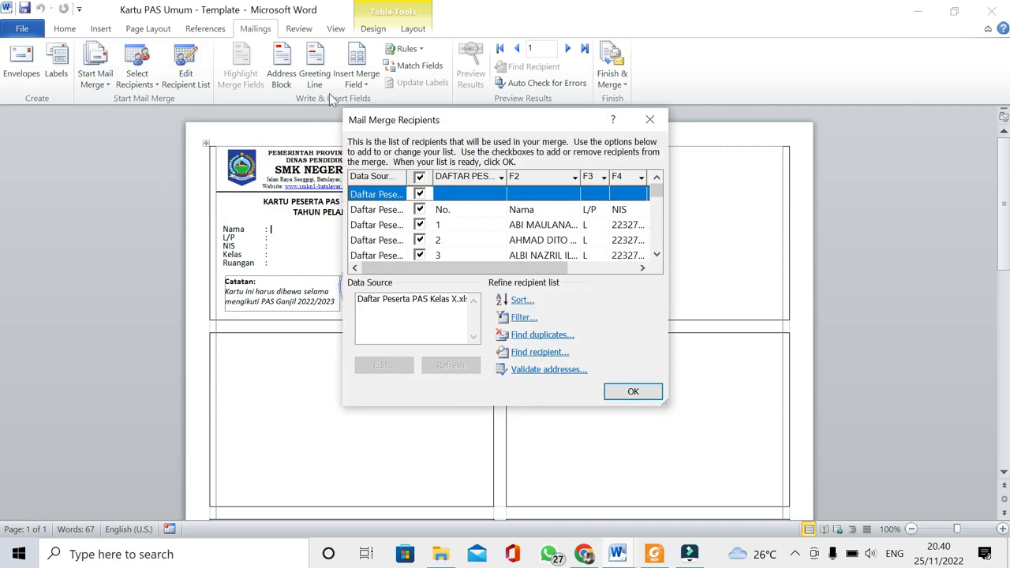
{"action": "left_click", "coordinate": [419, 195]}
{"action": "left_click", "coordinate": [420, 209]}
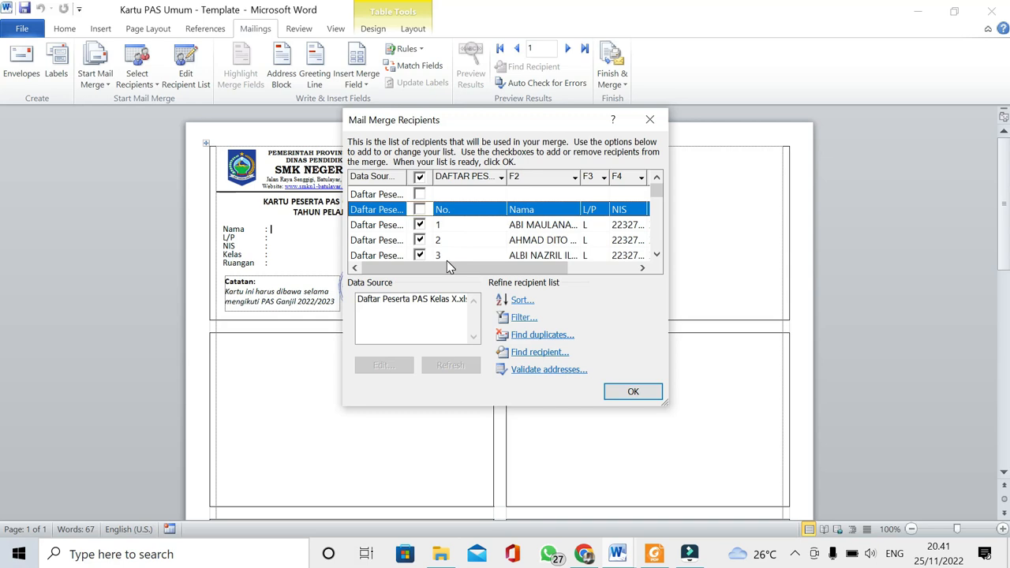
{"action": "left_click_drag", "start_coordinate": [429, 271], "coordinate": [505, 276]}
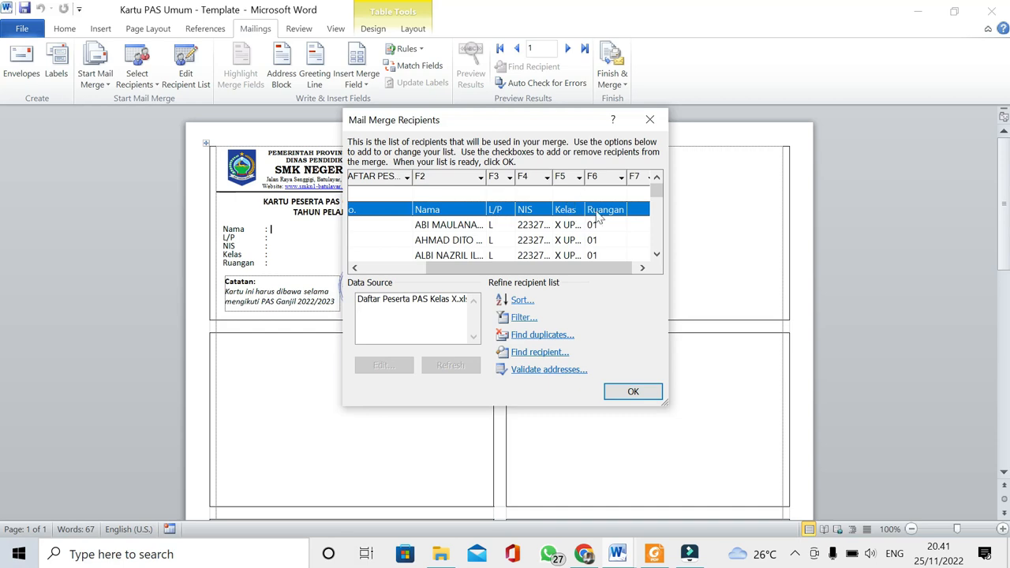
{"action": "left_click_drag", "start_coordinate": [508, 262], "coordinate": [442, 264]}
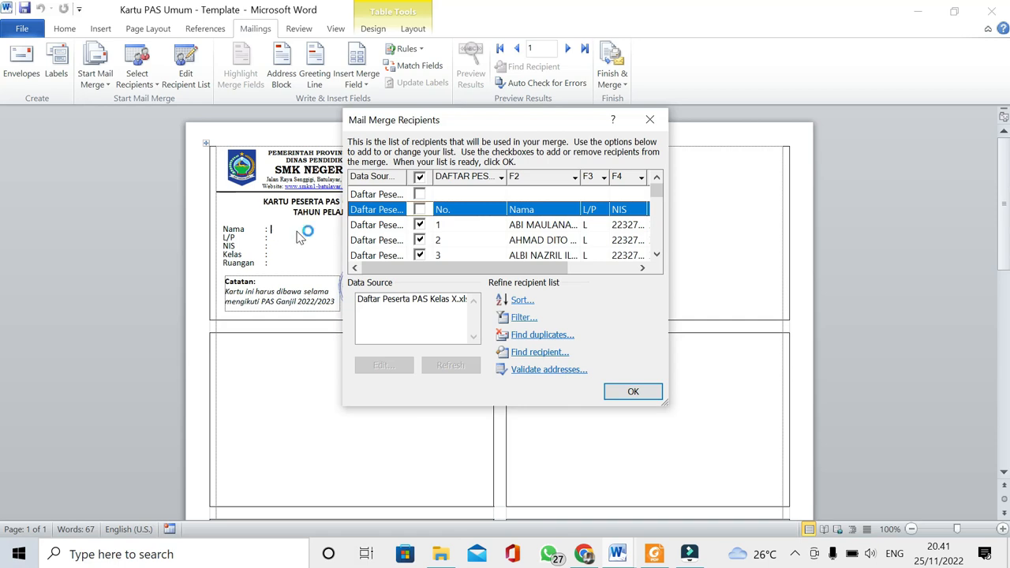
{"action": "left_click", "coordinate": [635, 392]}
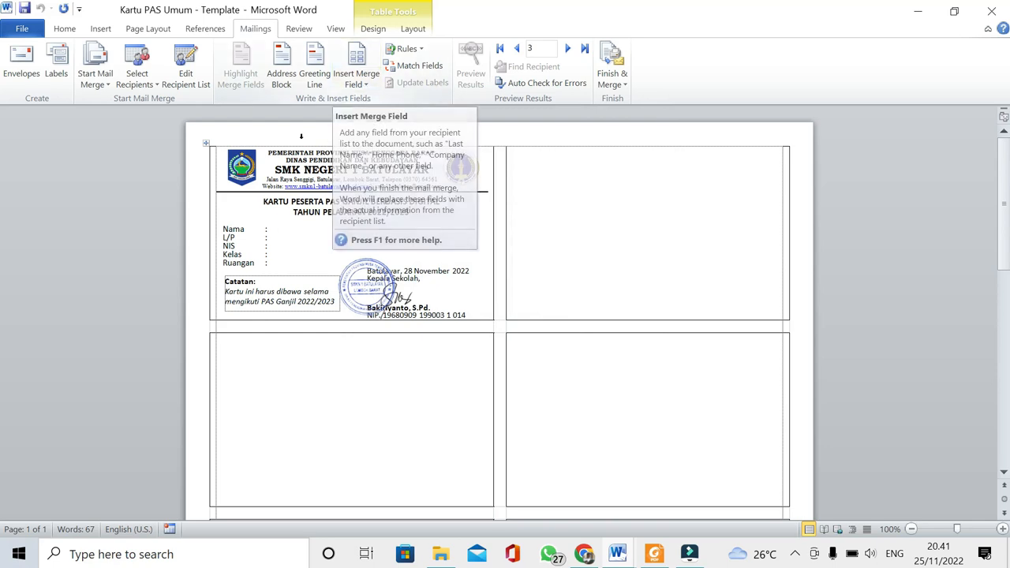
Insert merge field F2 after Nama and F3 after L/P on the first card.
{"action": "left_click", "coordinate": [354, 85]}
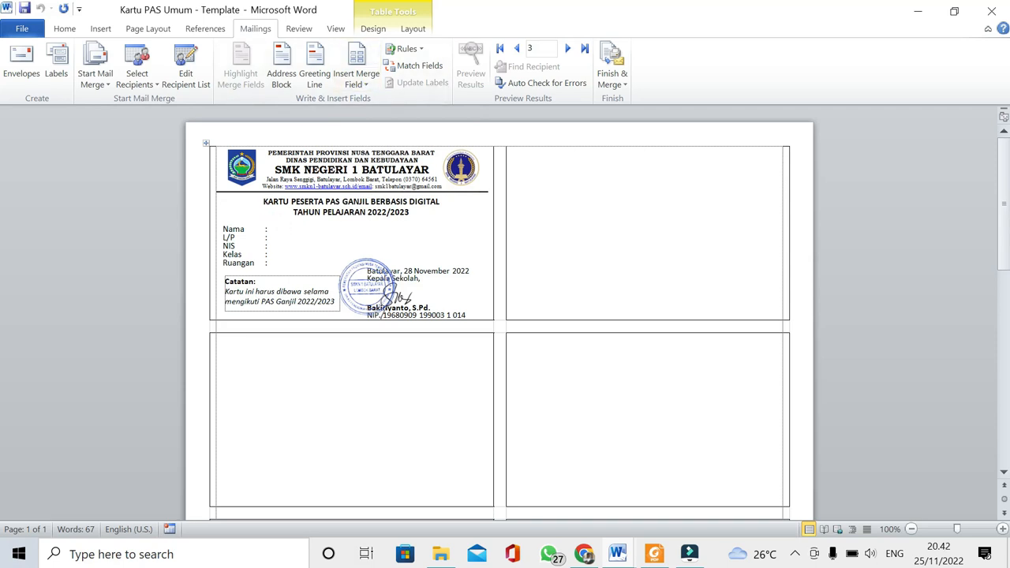
{"action": "left_click", "coordinate": [356, 82]}
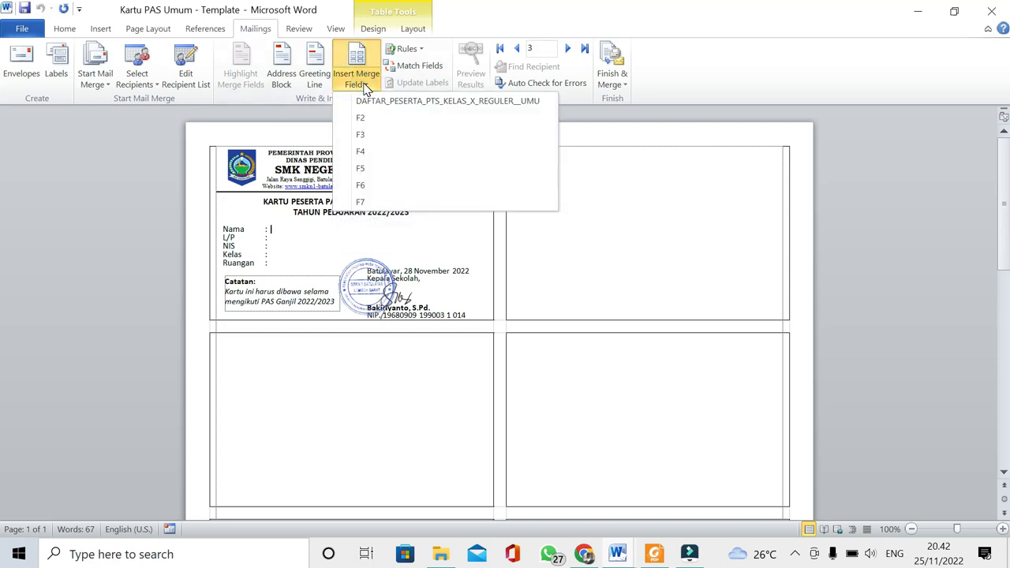
{"action": "left_click", "coordinate": [371, 123]}
{"action": "left_click", "coordinate": [271, 238]}
{"action": "left_click", "coordinate": [351, 82]}
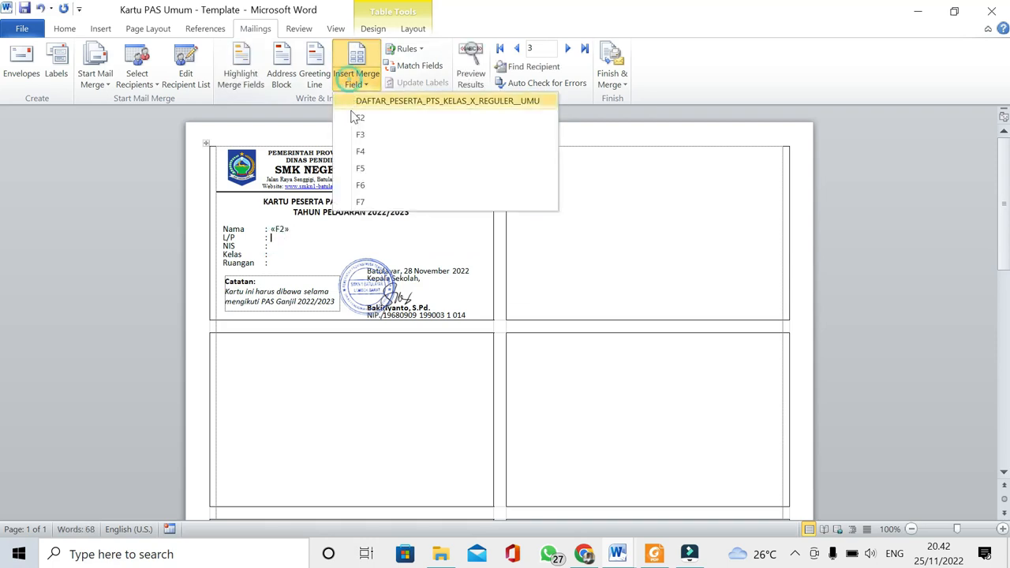
{"action": "left_click", "coordinate": [357, 135]}
Insert merge fields F4 after NIS, F5 after Kelas and F6 after Ruangan on the first card.
{"action": "left_click", "coordinate": [272, 245]}
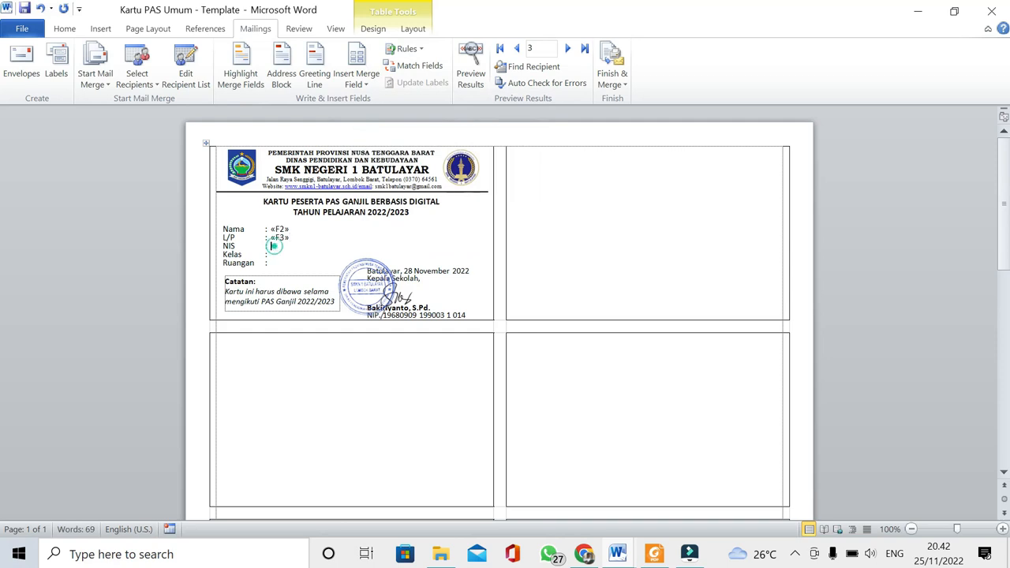
{"action": "left_click", "coordinate": [353, 79]}
{"action": "left_click", "coordinate": [357, 148]}
{"action": "left_click", "coordinate": [271, 254]}
{"action": "left_click", "coordinate": [354, 78]}
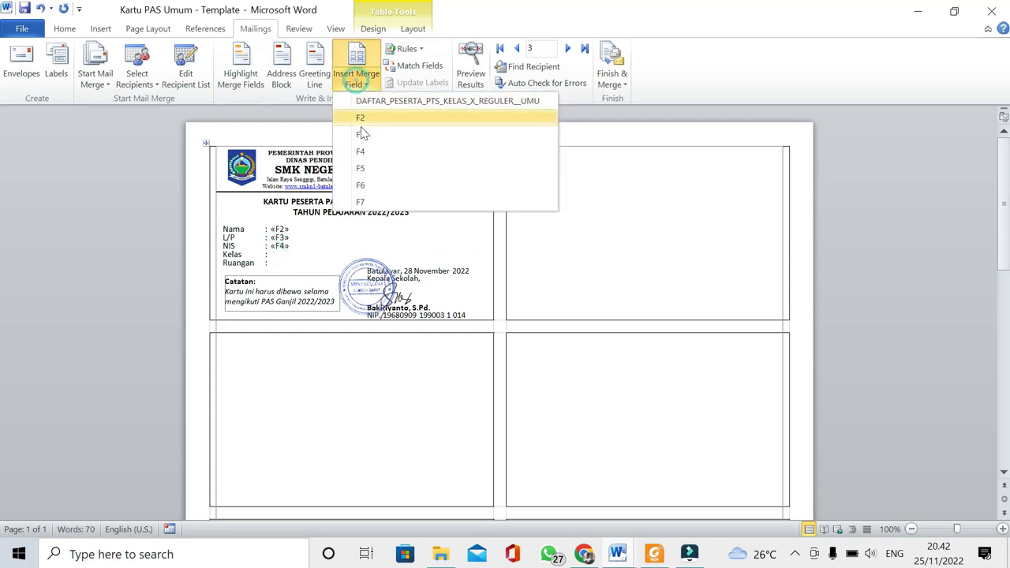
{"action": "left_click", "coordinate": [363, 172]}
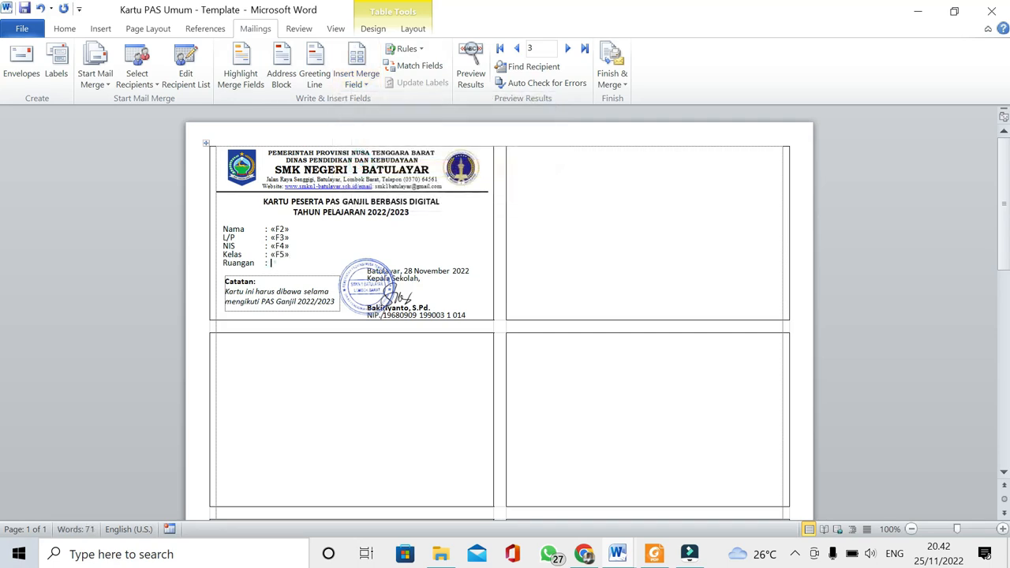
{"action": "left_click", "coordinate": [354, 79]}
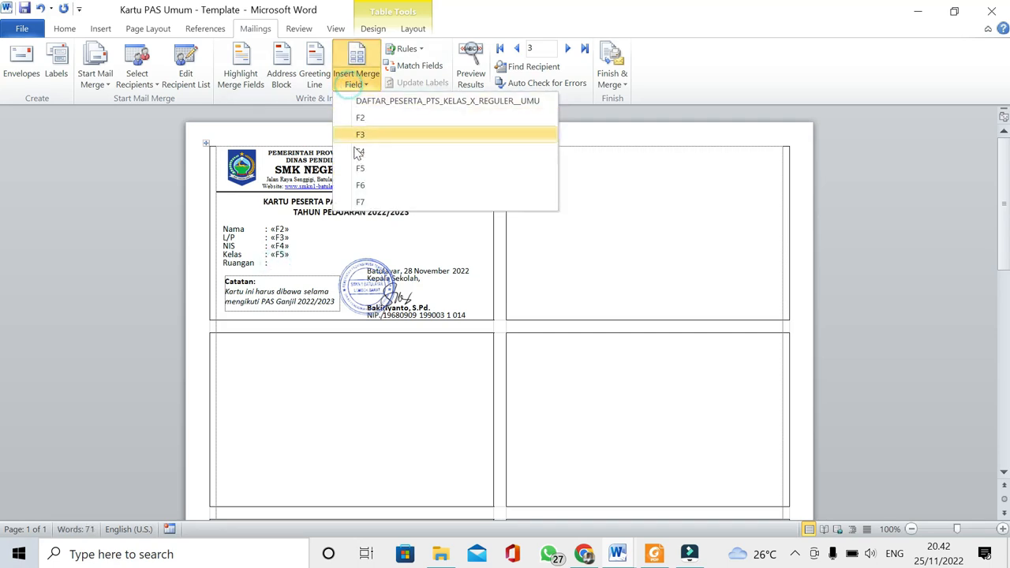
{"action": "left_click", "coordinate": [360, 188]}
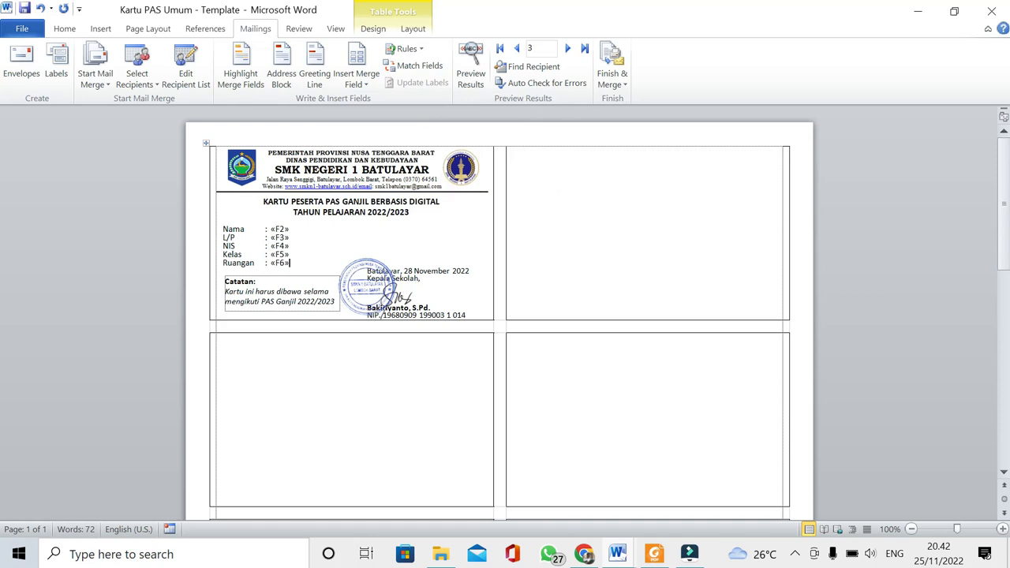
Check the recipient list's columns against the inserted fields, and briefly preview the merged data on the card.
{"action": "left_click", "coordinate": [184, 70]}
{"action": "mouse_move", "coordinate": [465, 270]}
{"action": "left_mouse_down"}
{"action": "mouse_move", "coordinate": [552, 278]}
{"action": "mouse_move", "coordinate": [483, 276]}
{"action": "left_mouse_up"}
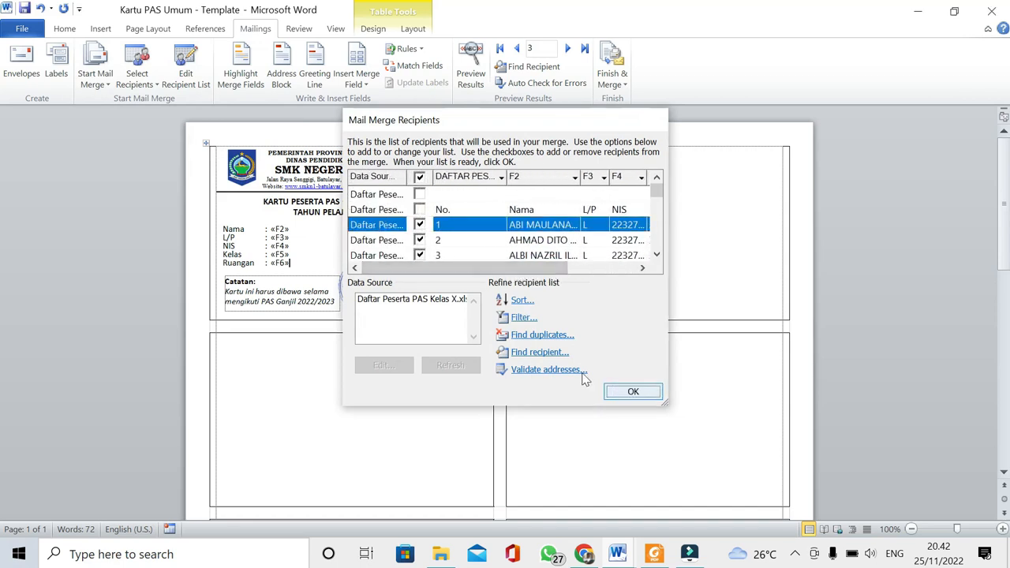
{"action": "left_click", "coordinate": [623, 393]}
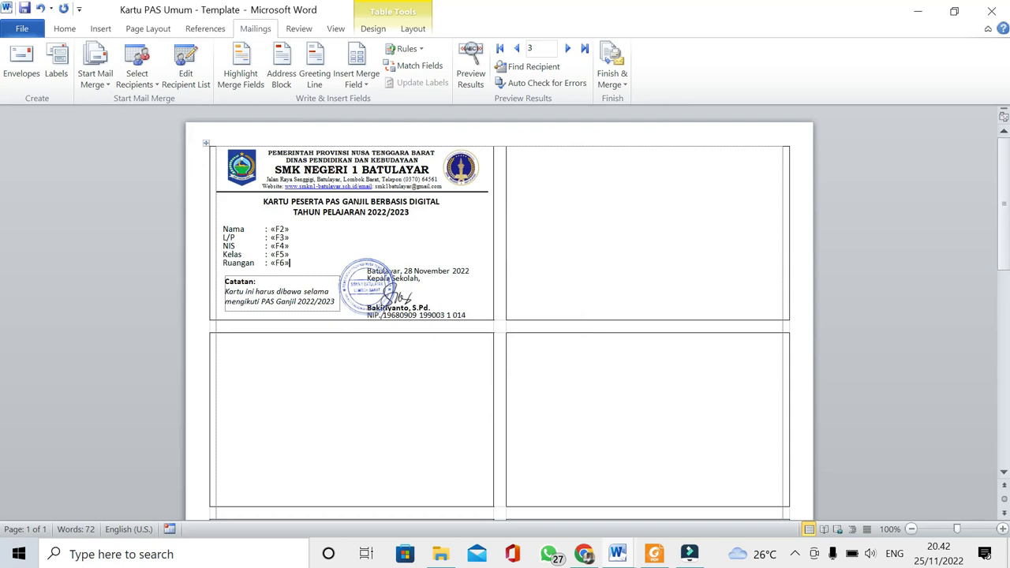
{"action": "left_click", "coordinate": [471, 65]}
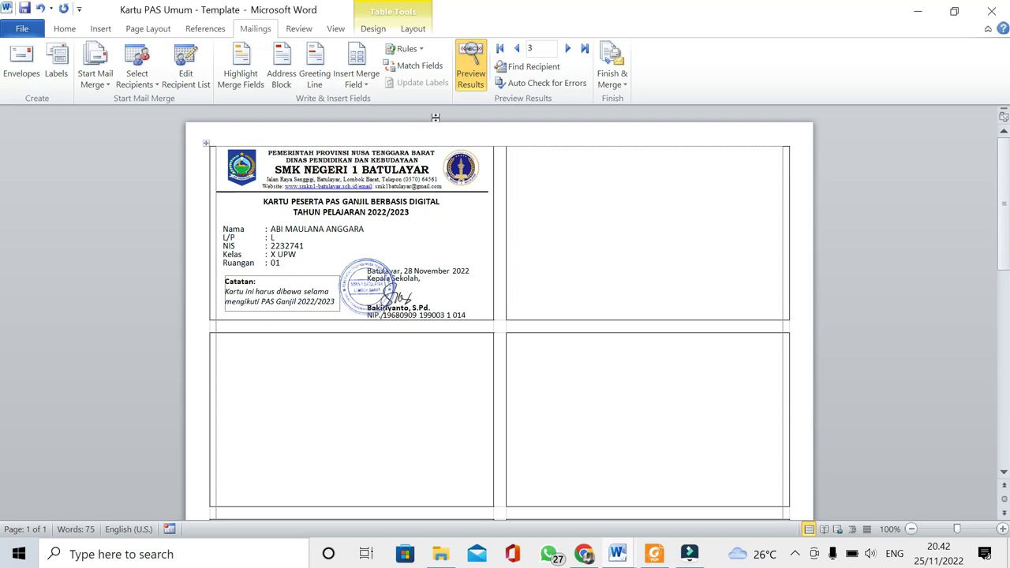
{"action": "left_click", "coordinate": [471, 60]}
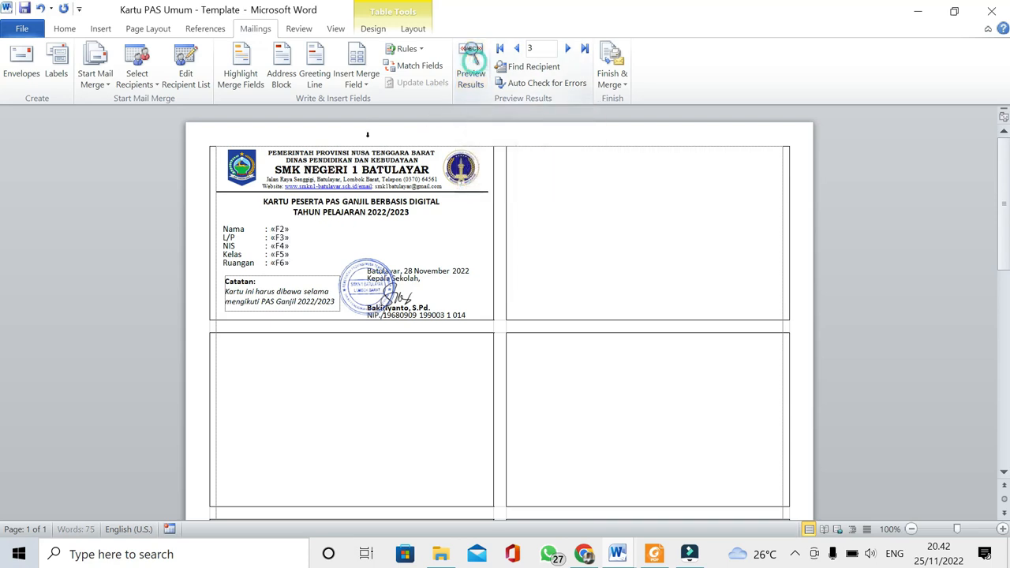
Make the F2 merge field after Nama bold.
{"action": "double_click", "coordinate": [288, 229]}
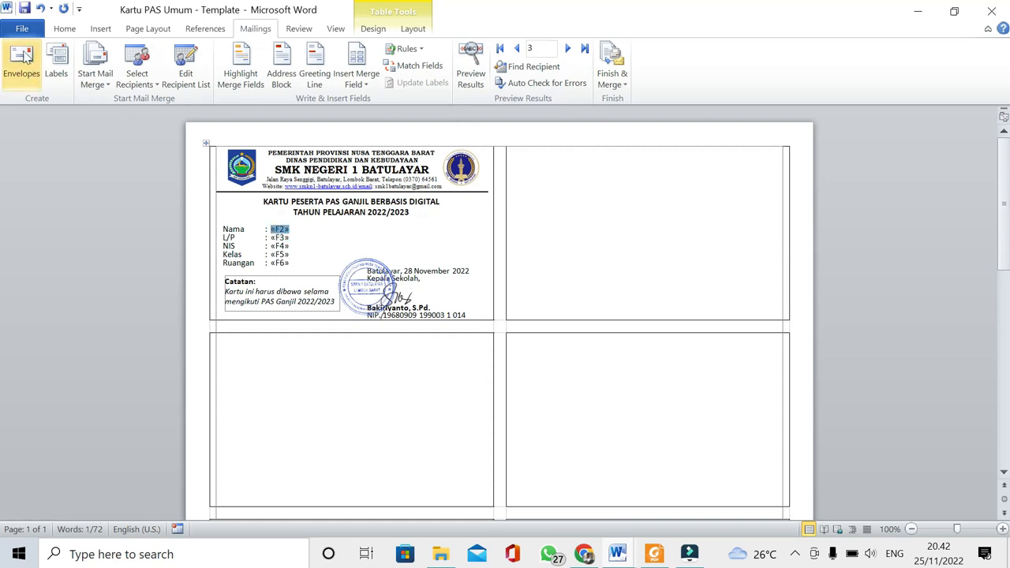
{"action": "left_click", "coordinate": [65, 30]}
{"action": "left_click", "coordinate": [116, 76]}
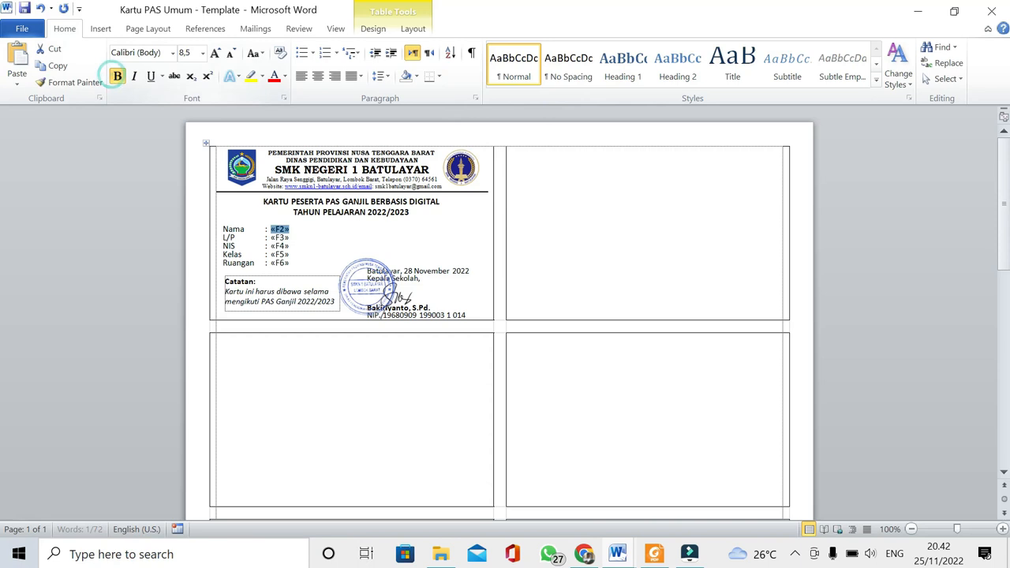
{"action": "left_click", "coordinate": [308, 231]}
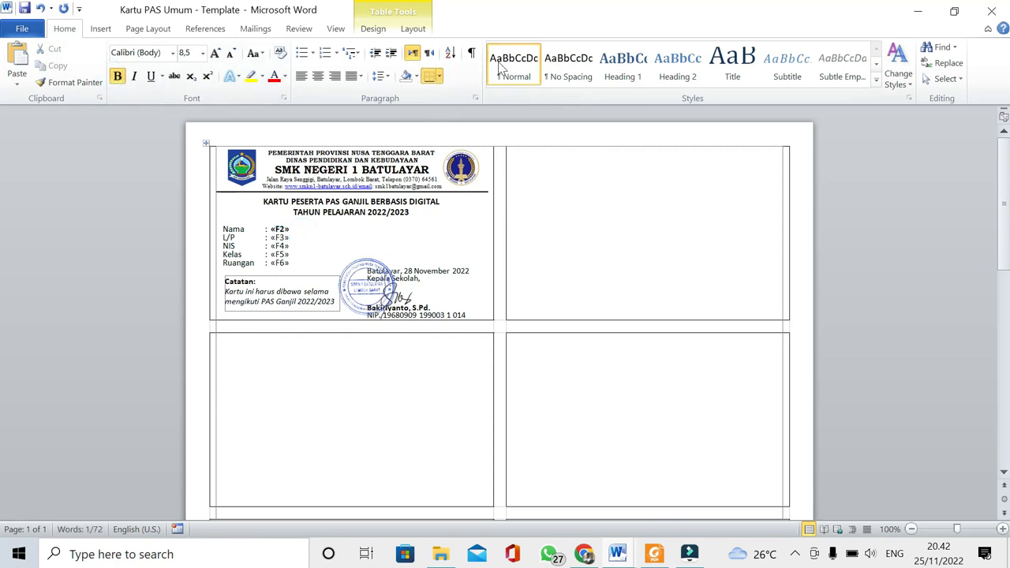
Turn on the merge results preview and look over the whole page of cards.
{"action": "left_click", "coordinate": [251, 30]}
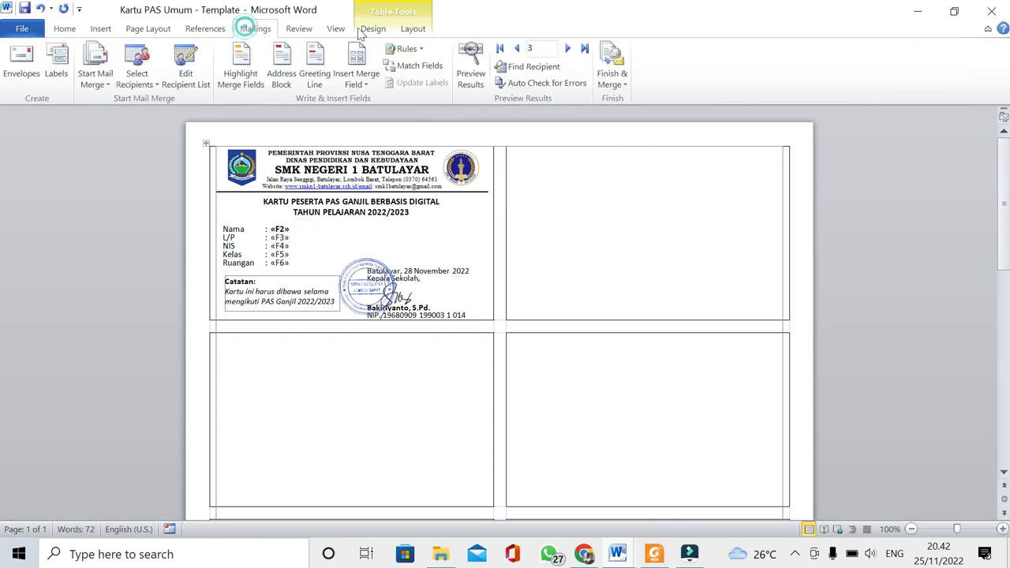
{"action": "left_click", "coordinate": [471, 67]}
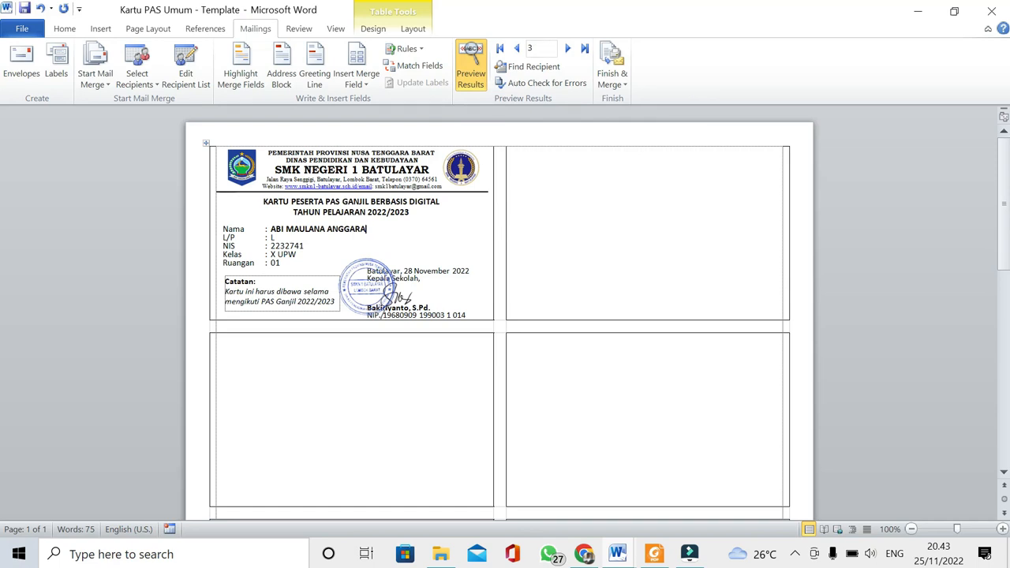
{"action": "scroll", "coordinate": [561, 277], "scroll_direction": "down", "scroll_amount": 10}
{"action": "scroll", "coordinate": [562, 277], "scroll_direction": "up", "scroll_amount": 10}
Copy the completed first card into the empty card cell beside it in the first row.
{"action": "left_click", "coordinate": [208, 181]}
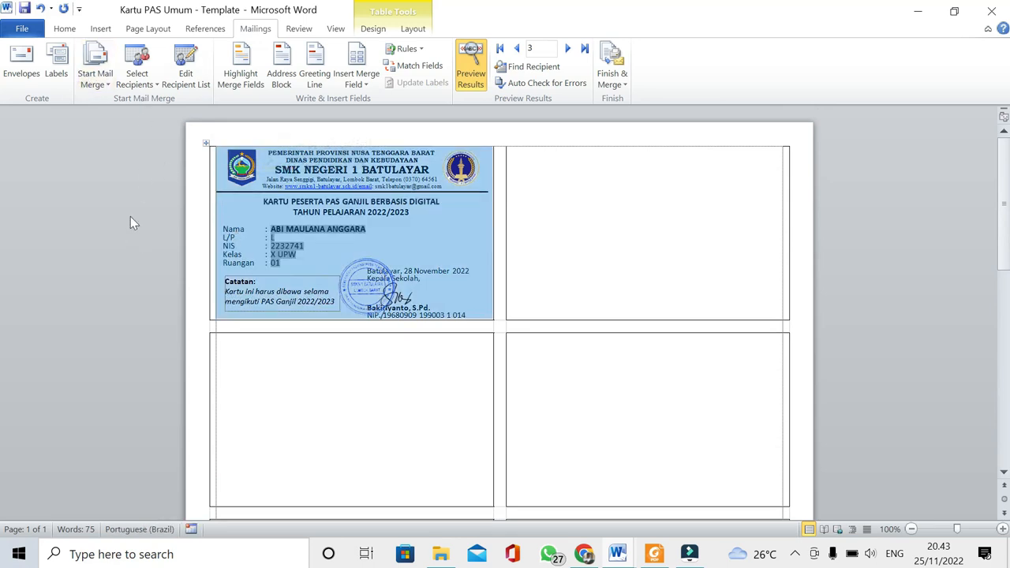
{"action": "left_click", "coordinate": [64, 28]}
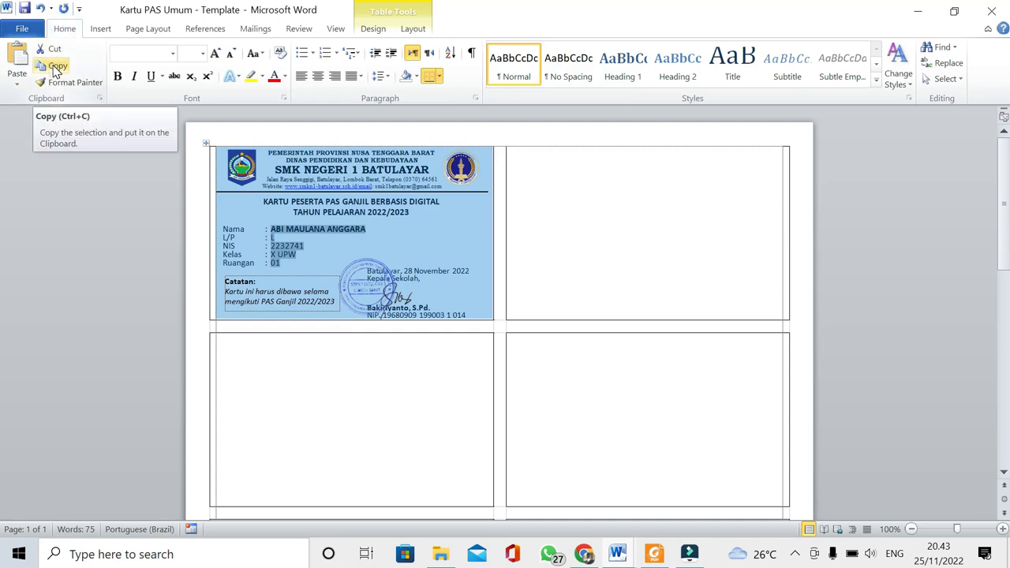
{"action": "left_click", "coordinate": [55, 67]}
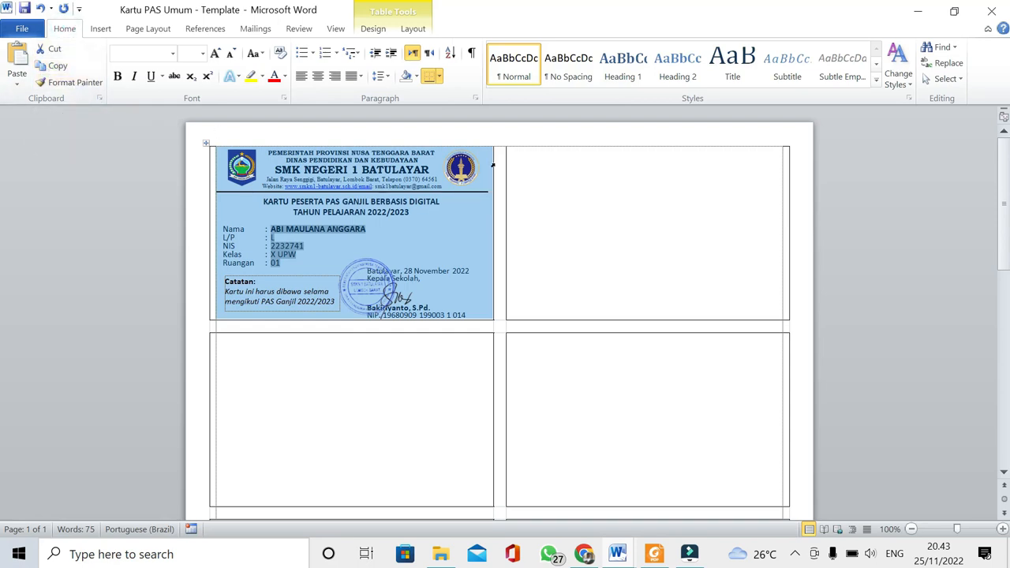
{"action": "left_click", "coordinate": [604, 156]}
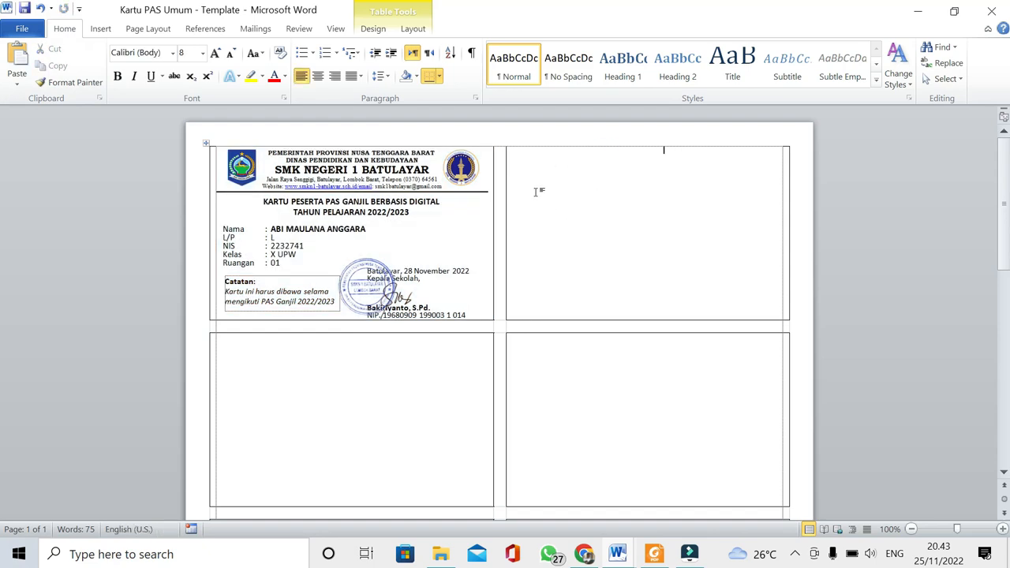
{"action": "left_click", "coordinate": [19, 55]}
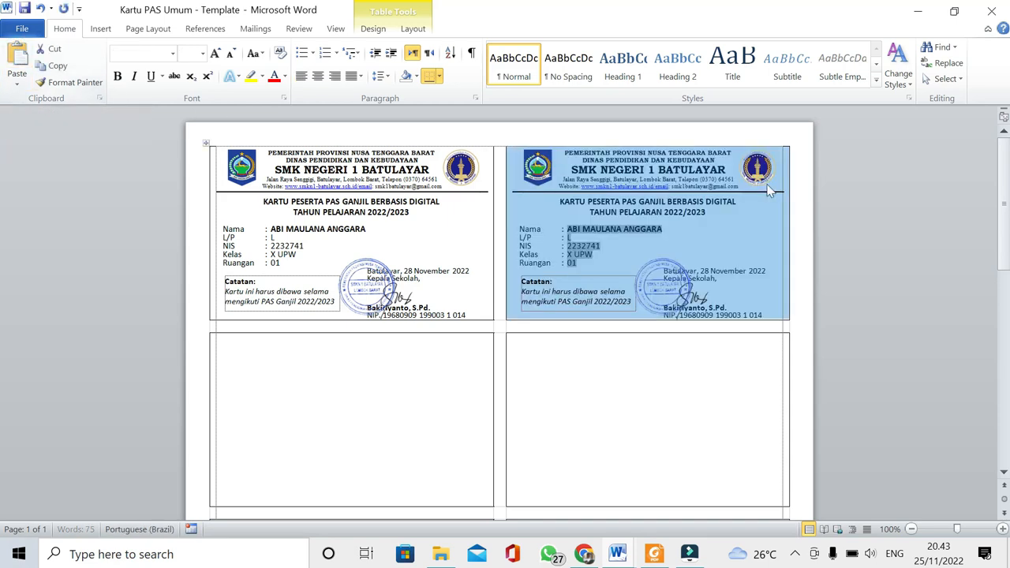
Insert a Next Record rule directly before the F2 field on the second card, and preview the merged results.
{"action": "left_click", "coordinate": [582, 230]}
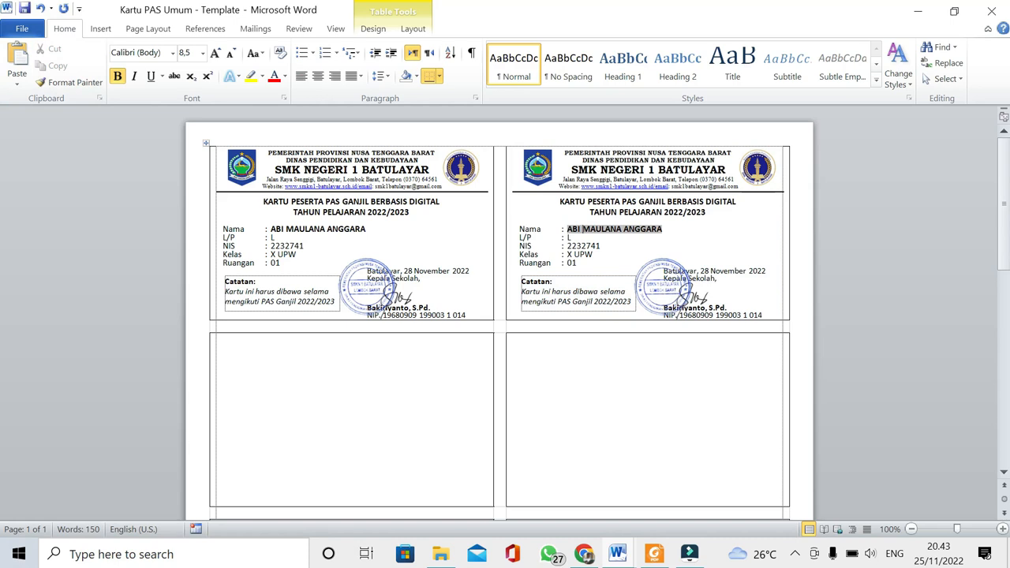
{"action": "left_click", "coordinate": [565, 229]}
{"action": "left_click", "coordinate": [255, 32]}
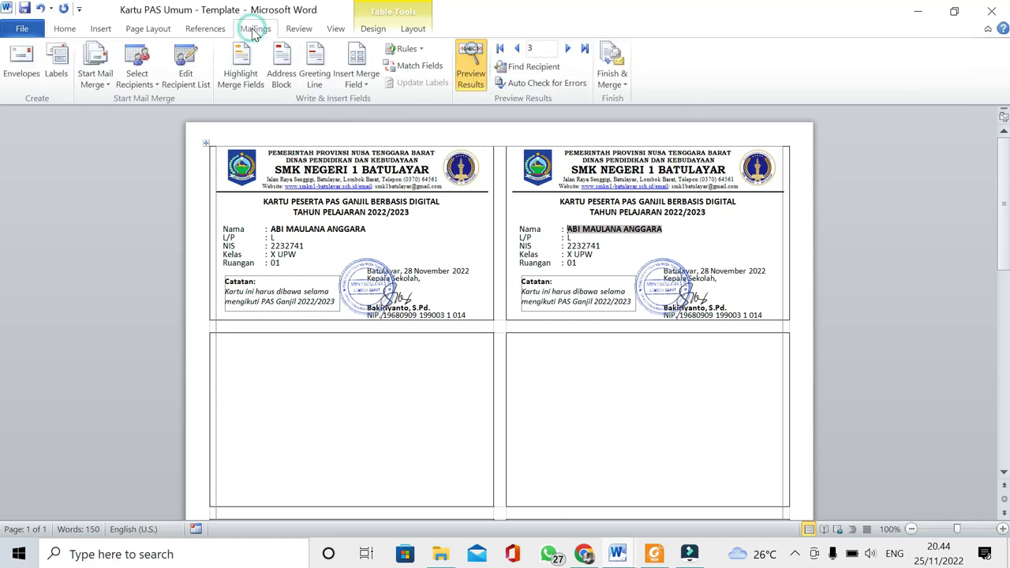
{"action": "left_click", "coordinate": [476, 71]}
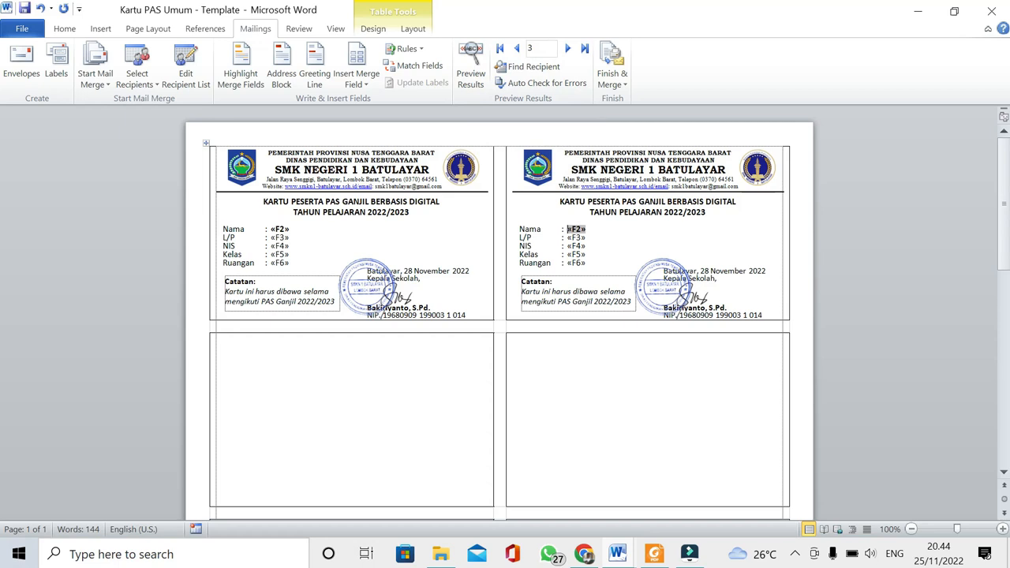
{"action": "left_click", "coordinate": [566, 230]}
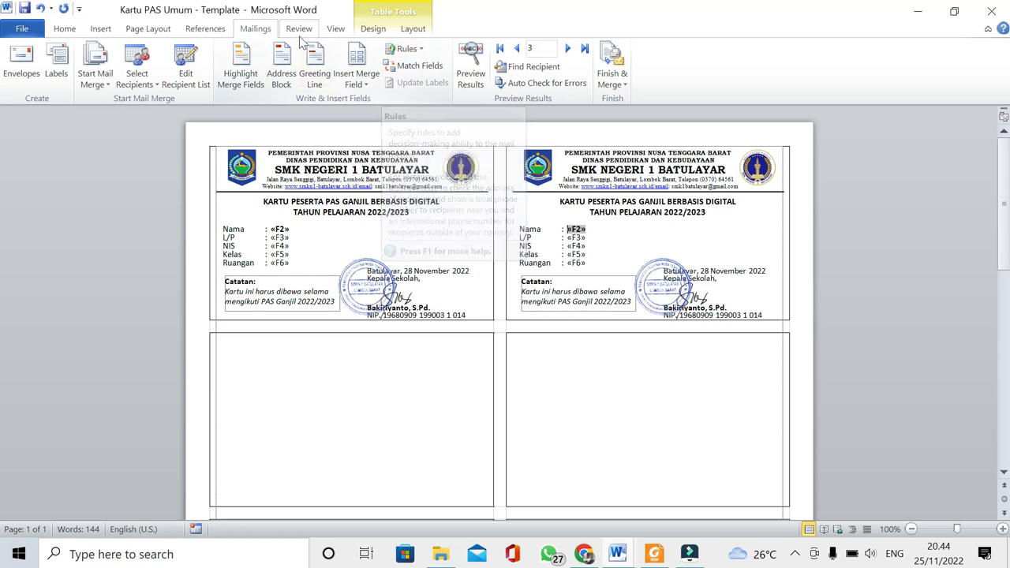
{"action": "left_click", "coordinate": [407, 49]}
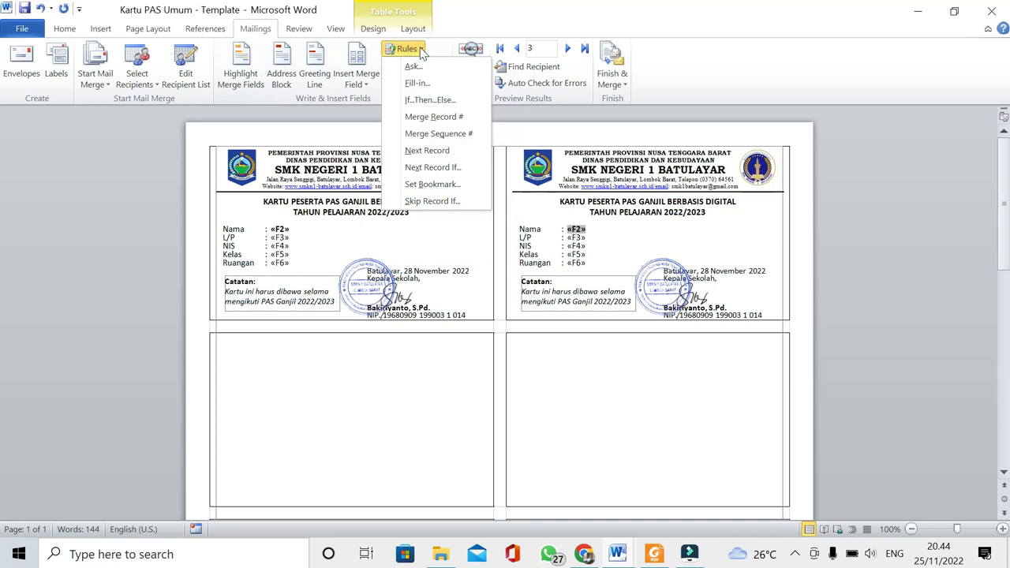
{"action": "left_click", "coordinate": [426, 151]}
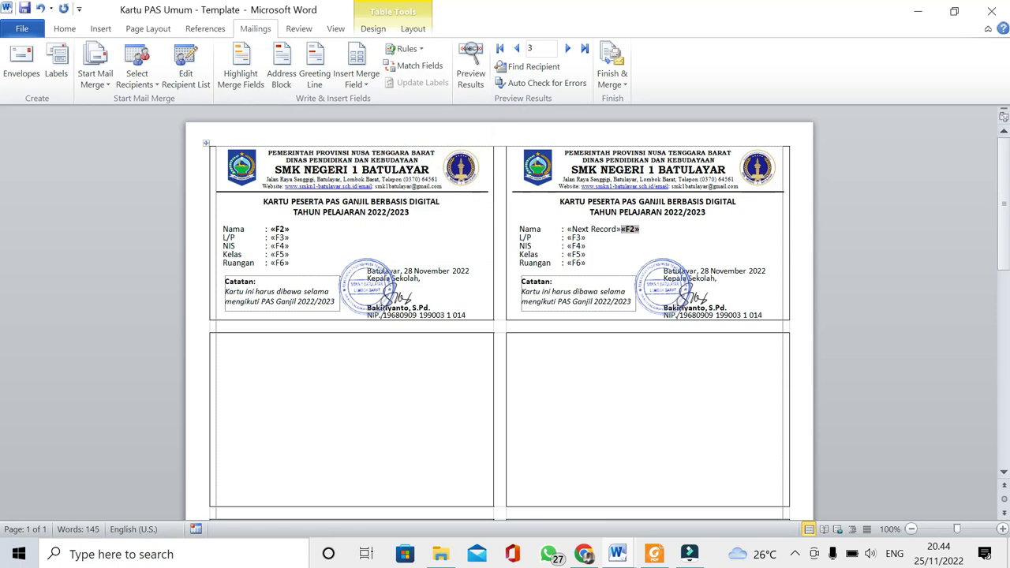
{"action": "left_click", "coordinate": [472, 62]}
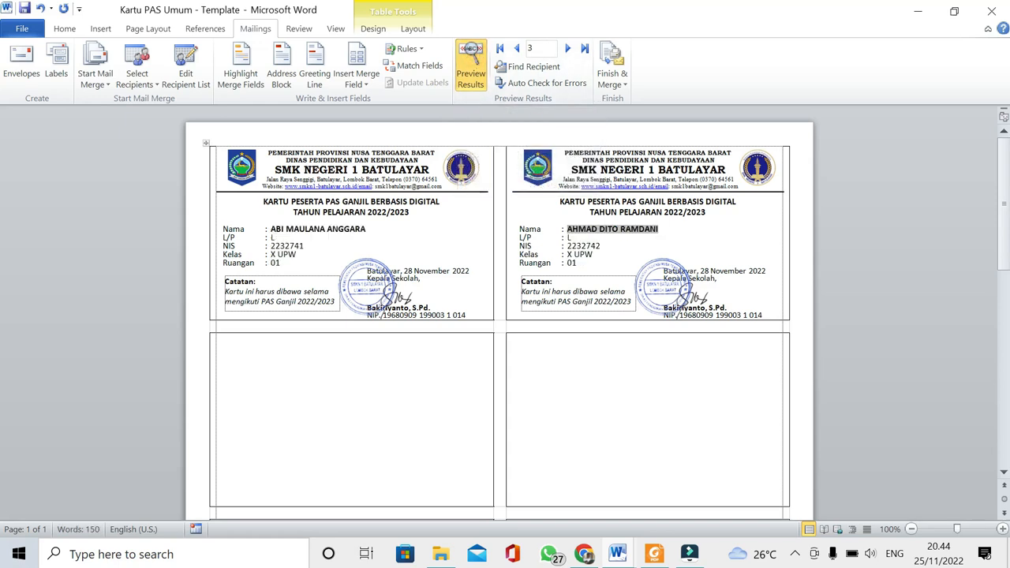
{"action": "left_click", "coordinate": [619, 246]}
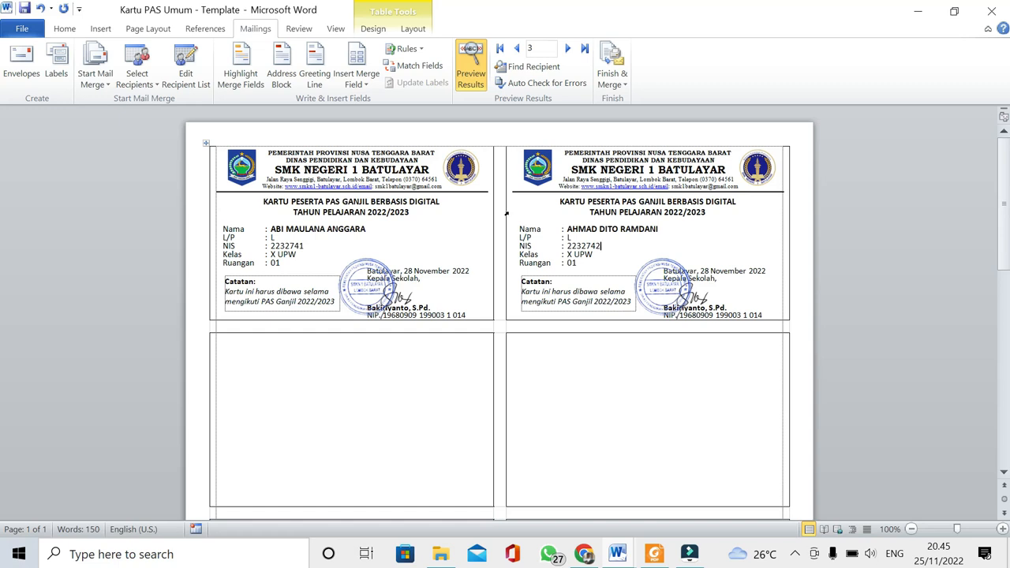
Copy the second card with its Next Record rule into the first cell of the second card row.
{"action": "left_click", "coordinate": [506, 213]}
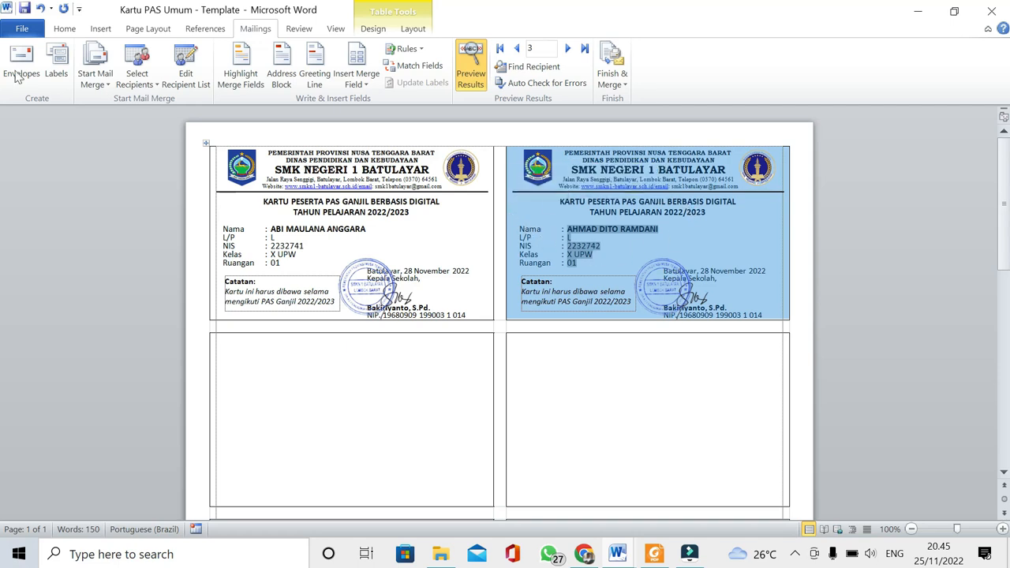
{"action": "left_click", "coordinate": [62, 30]}
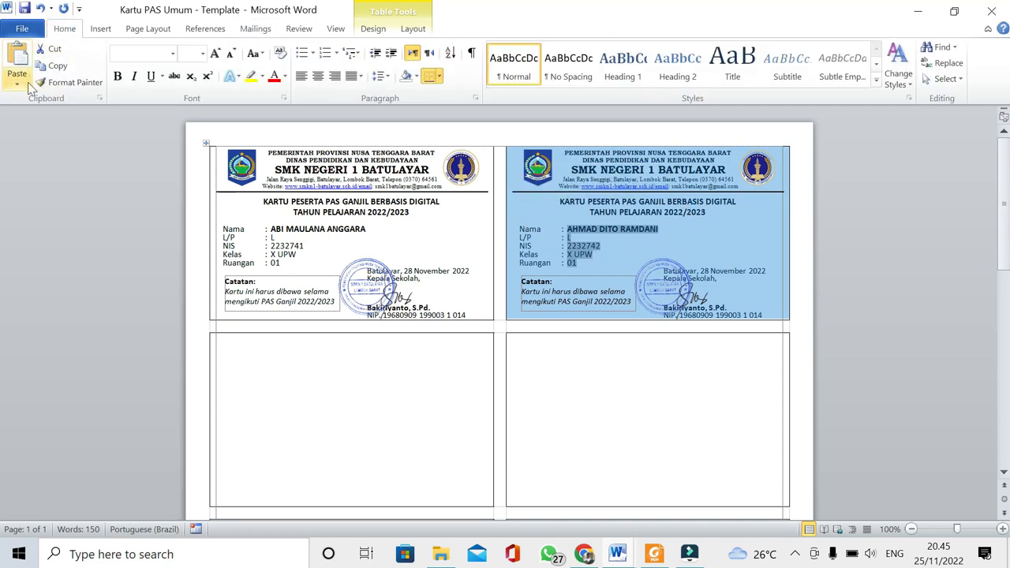
{"action": "left_click", "coordinate": [50, 69]}
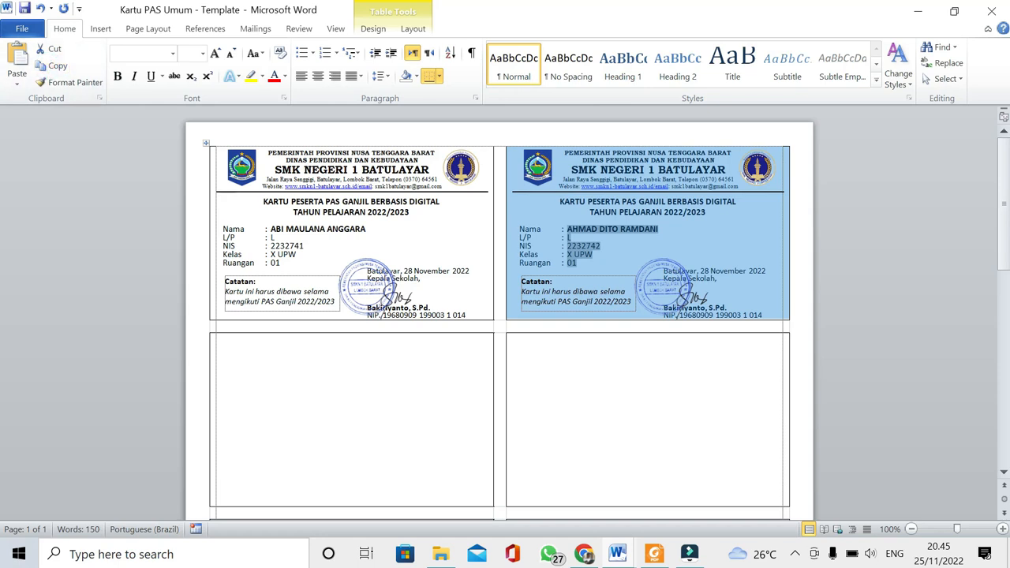
{"action": "left_click", "coordinate": [334, 347]}
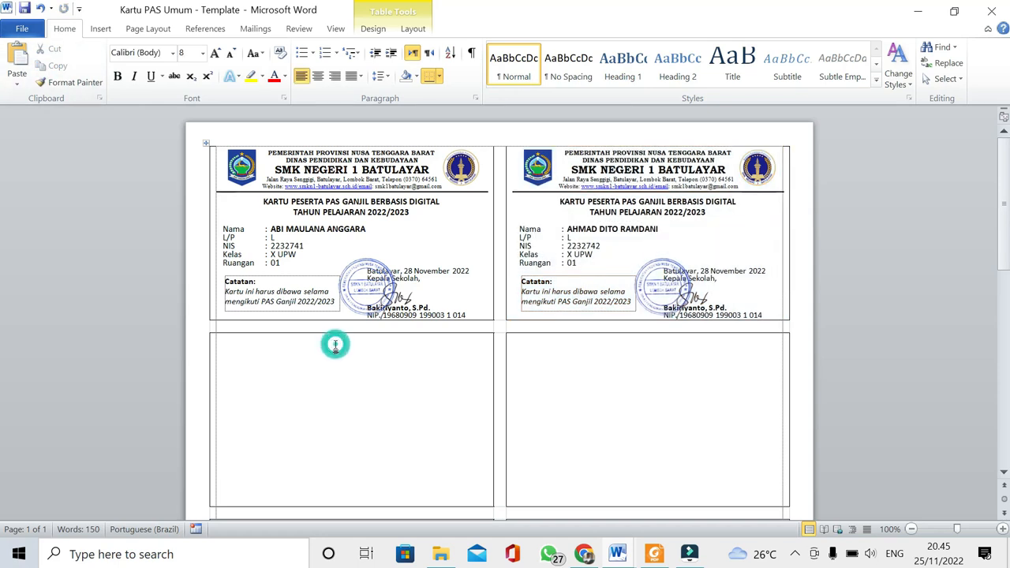
{"action": "left_click", "coordinate": [17, 61]}
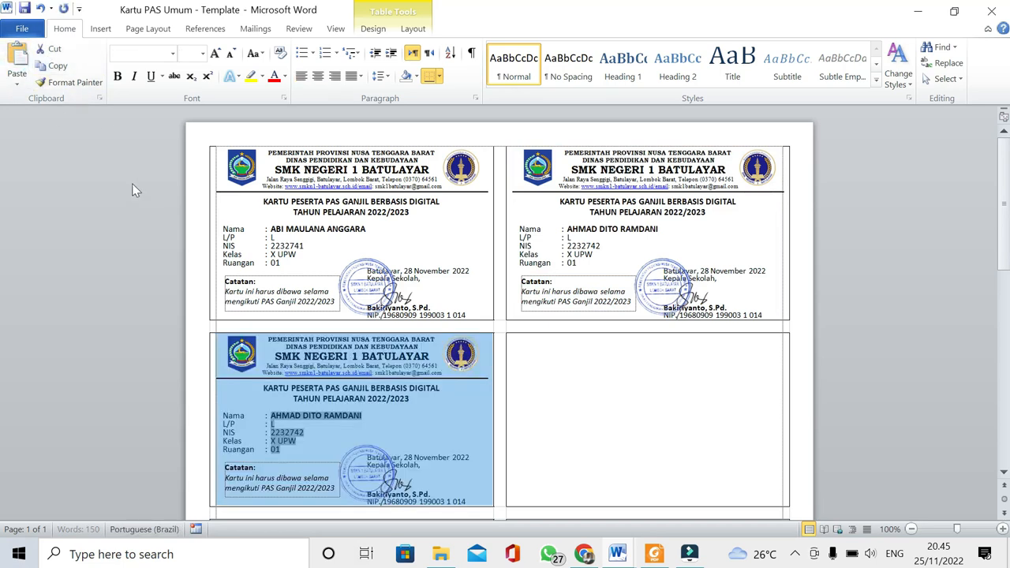
Turn off the merge results preview and paste the Next Record card into the remaining empty cell of the second row.
{"action": "left_click", "coordinate": [562, 389]}
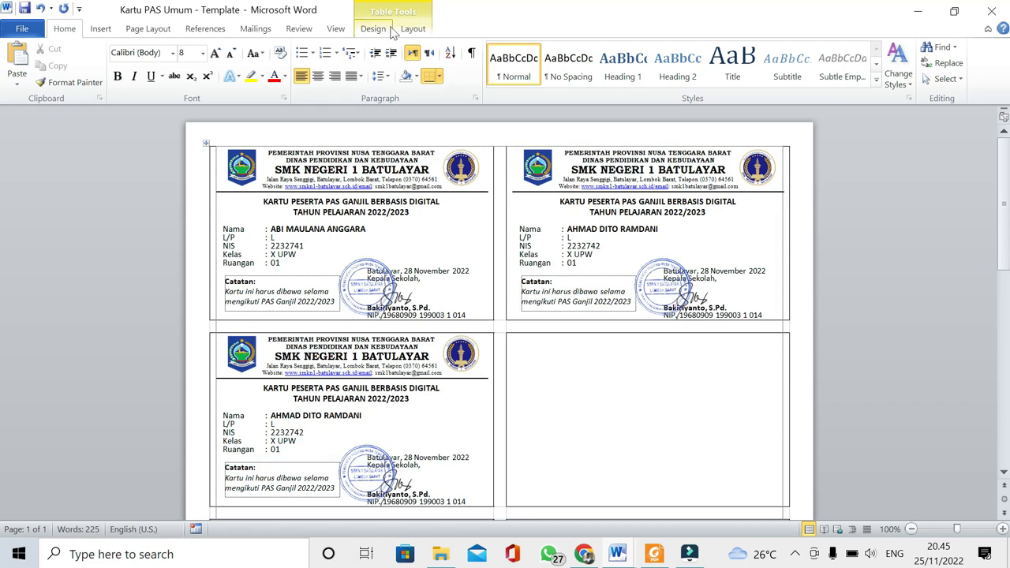
{"action": "left_click", "coordinate": [254, 29]}
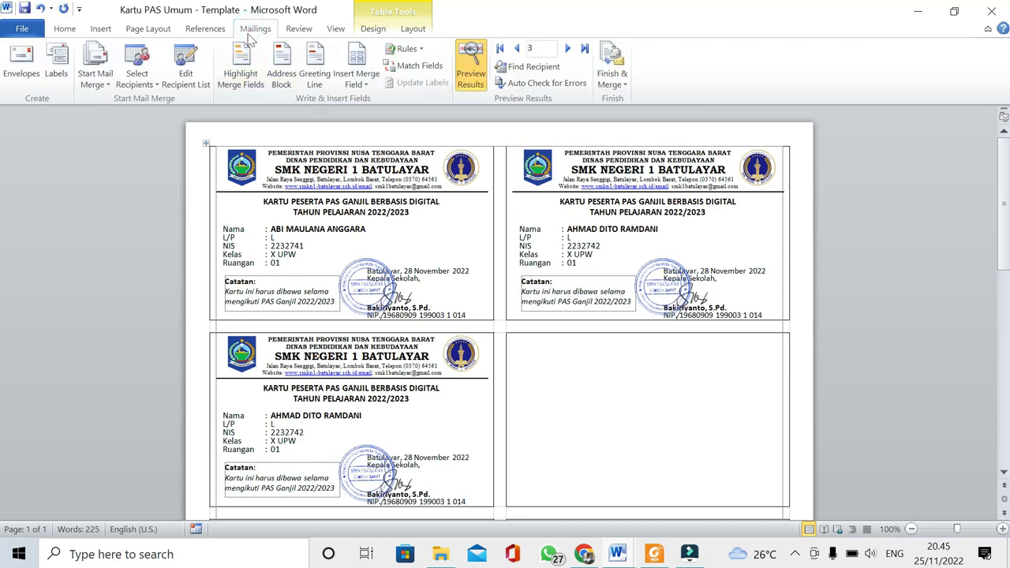
{"action": "left_click", "coordinate": [471, 71]}
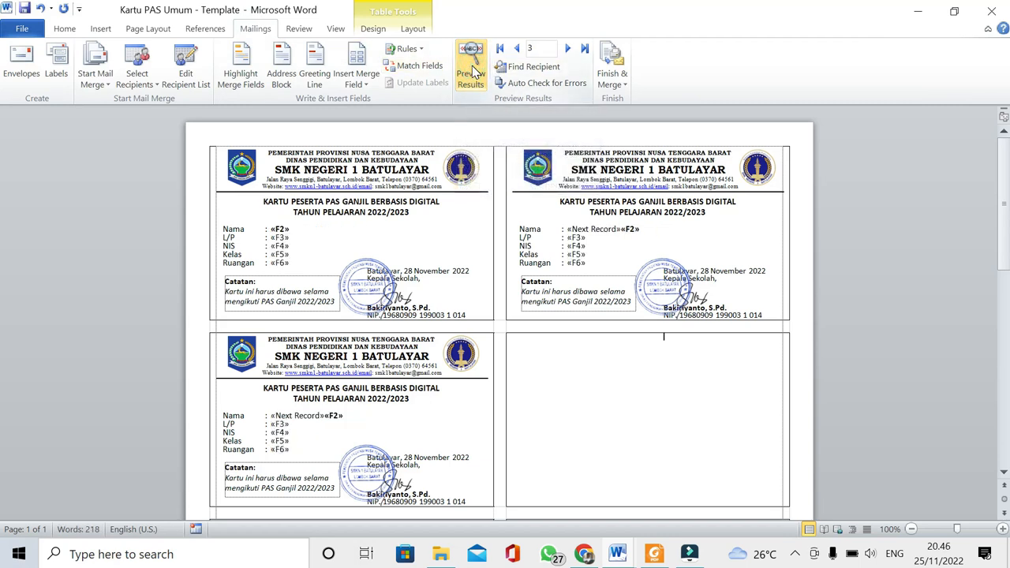
{"action": "scroll", "coordinate": [653, 344], "scroll_direction": "down", "scroll_amount": 1}
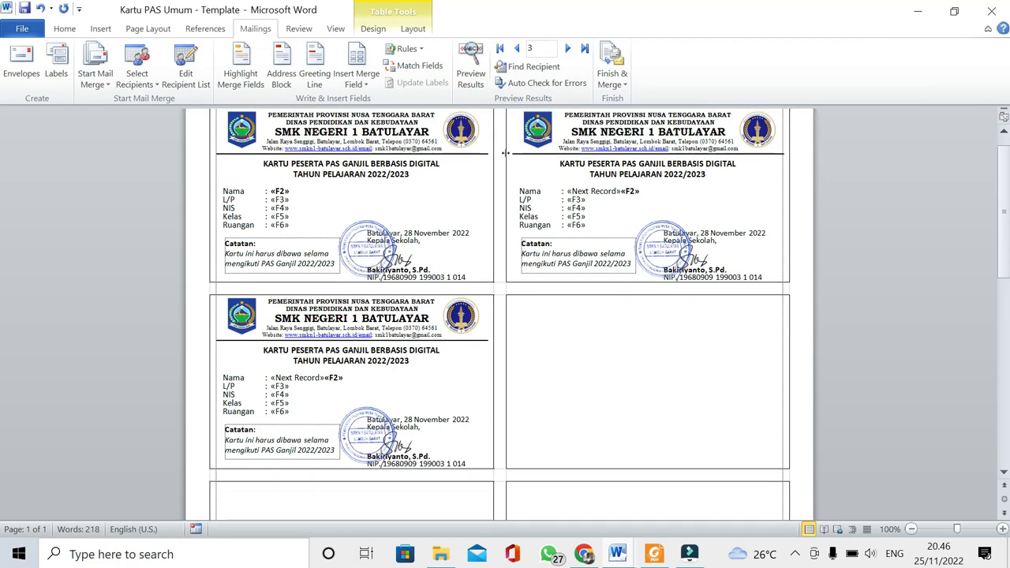
{"action": "left_click", "coordinate": [507, 162]}
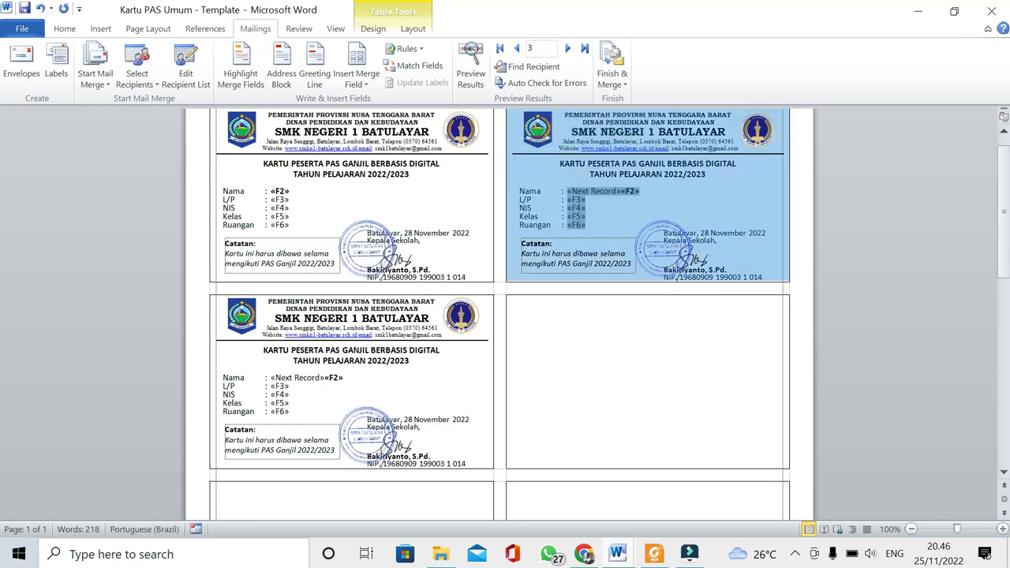
{"action": "left_click", "coordinate": [609, 318]}
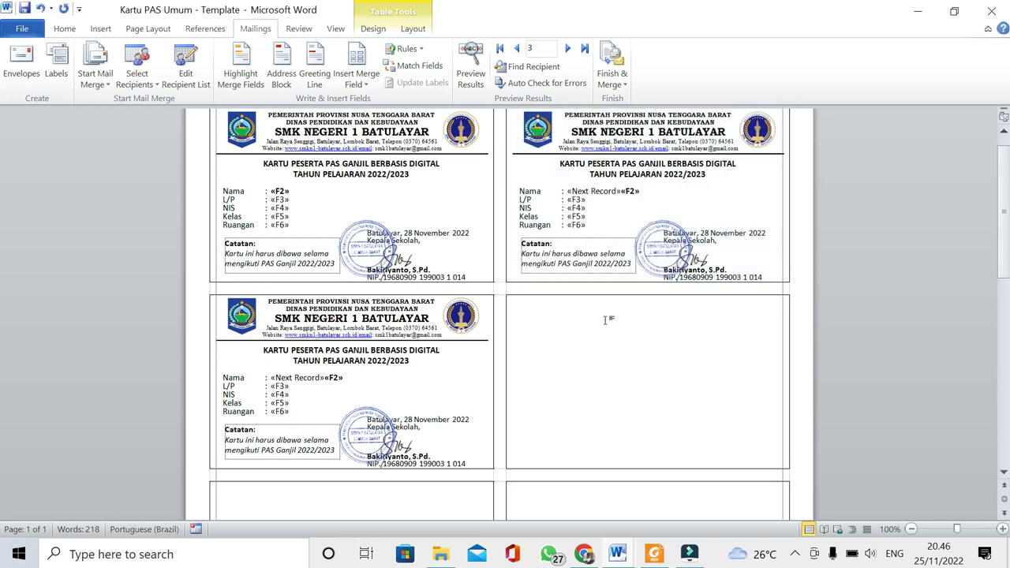
{"action": "key", "text": "ctrl+v"}
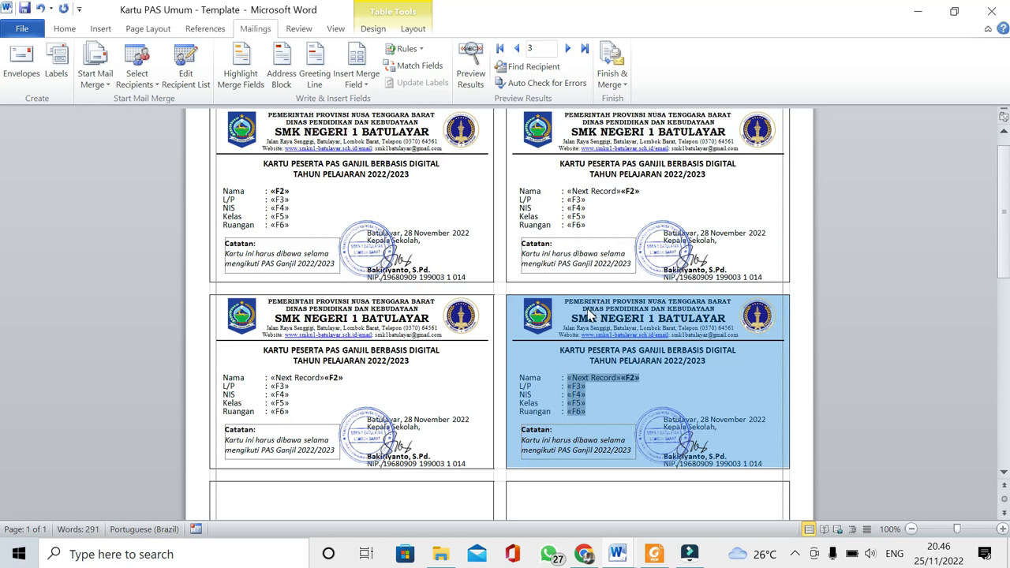
Paste the Next Record card into both empty cells of the third card row.
{"action": "scroll", "coordinate": [591, 316], "scroll_direction": "down", "scroll_amount": 3}
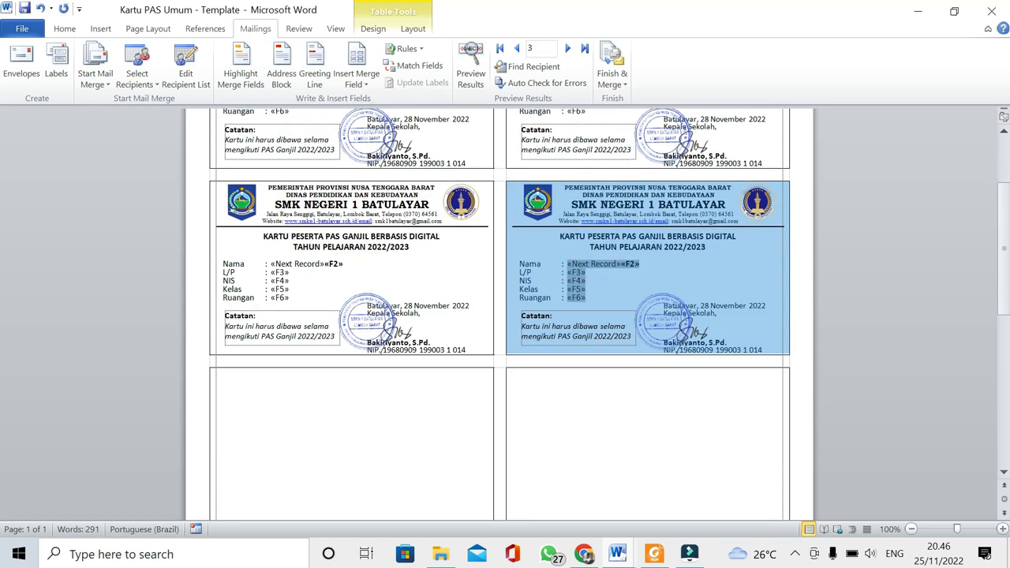
{"action": "left_click", "coordinate": [349, 384]}
{"action": "scroll", "coordinate": [346, 387], "scroll_direction": "down", "scroll_amount": 1}
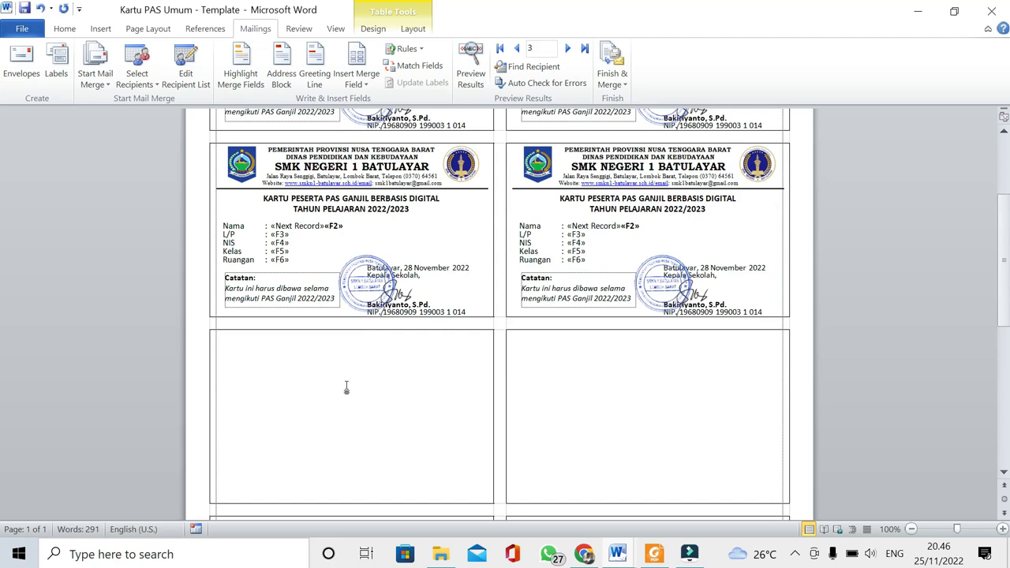
{"action": "key", "text": "ctrl+v"}
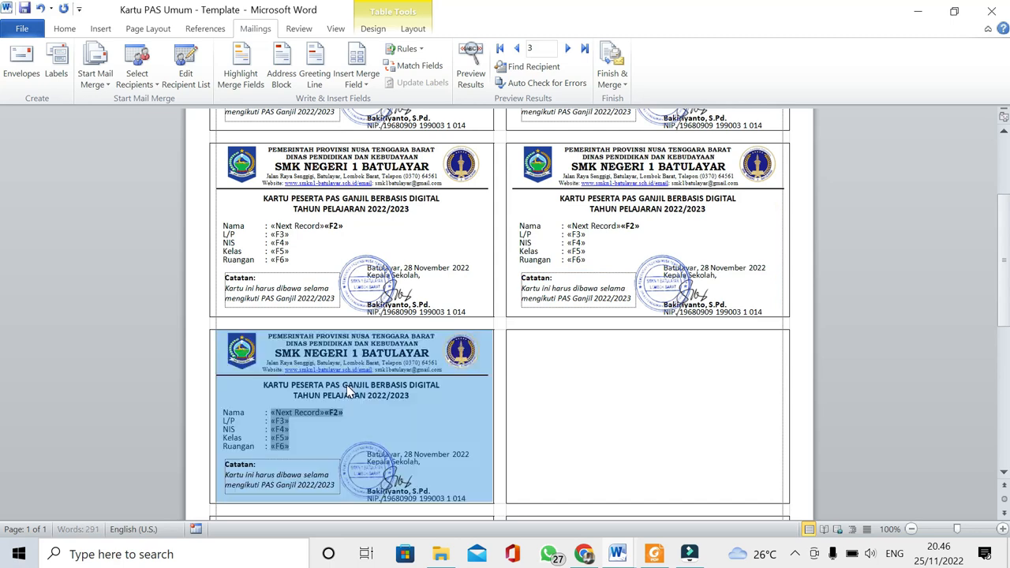
{"action": "left_click", "coordinate": [643, 343]}
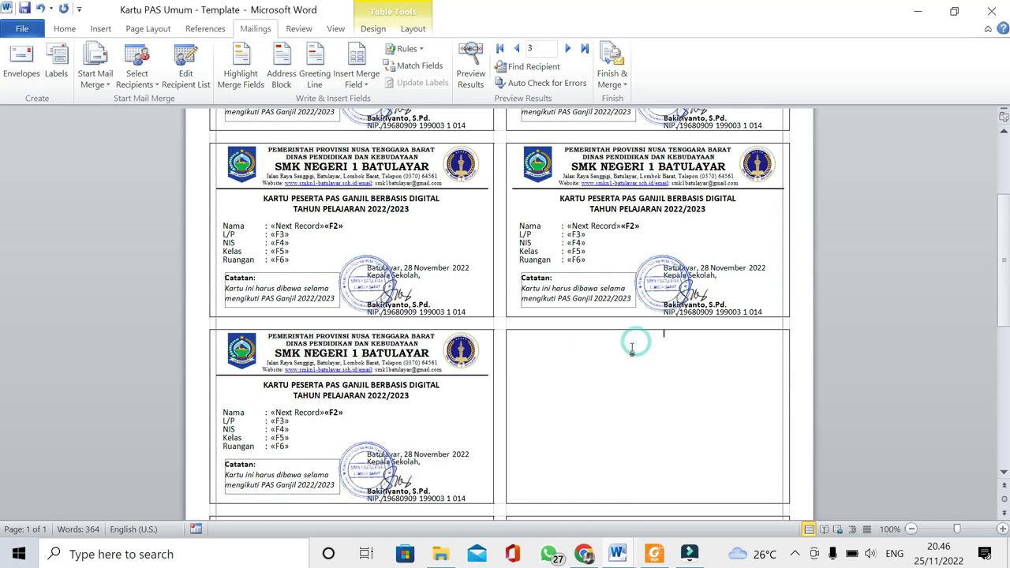
{"action": "key", "text": "ctrl+v"}
Paste the Next Record card into both empty cells of the fourth card row.
{"action": "scroll", "coordinate": [635, 343], "scroll_direction": "down", "scroll_amount": 3}
{"action": "left_click", "coordinate": [330, 423]}
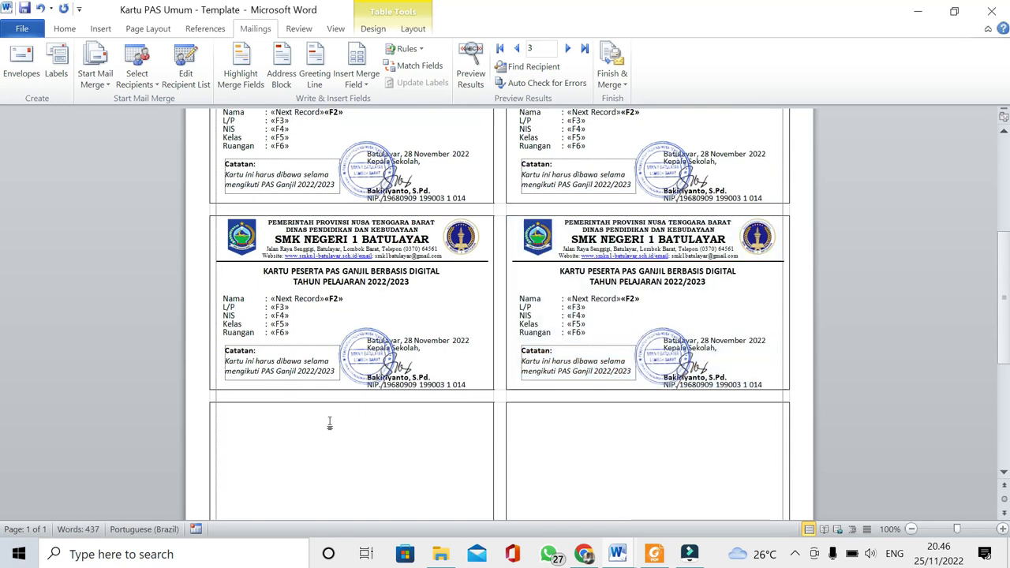
{"action": "key", "text": "ctrl+v"}
{"action": "scroll", "coordinate": [621, 408], "scroll_direction": "down", "scroll_amount": 2}
{"action": "left_click", "coordinate": [668, 347]}
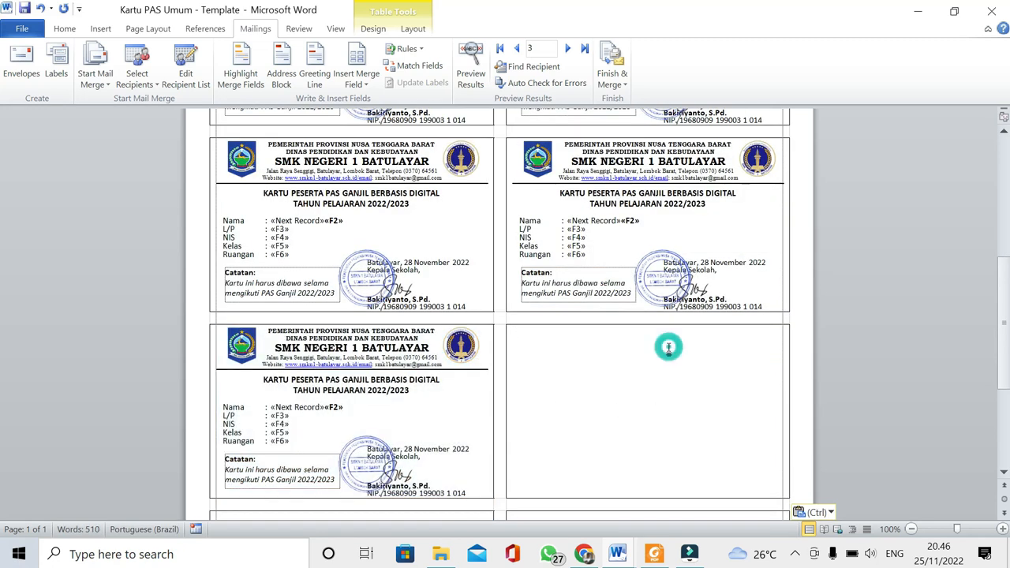
{"action": "key", "text": "ctrl+v"}
Paste the Next Record card into both empty cells of the last card row.
{"action": "scroll", "coordinate": [669, 354], "scroll_direction": "down", "scroll_amount": 5}
{"action": "left_click", "coordinate": [360, 342]}
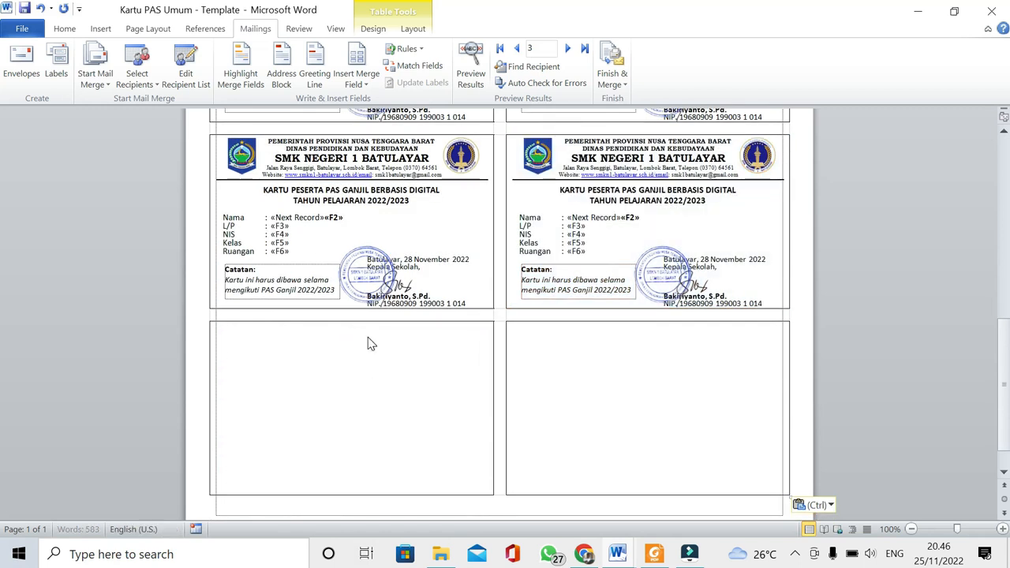
{"action": "key", "text": "ctrl+v"}
{"action": "left_click", "coordinate": [623, 335]}
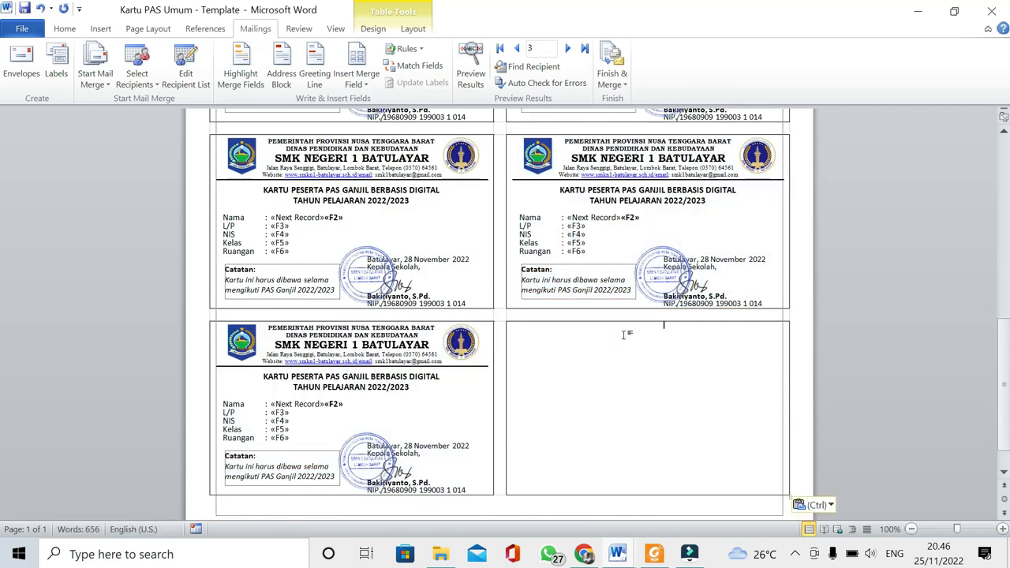
{"action": "key", "text": "ctrl+v"}
{"action": "scroll", "coordinate": [623, 345], "scroll_direction": "up", "scroll_amount": 2}
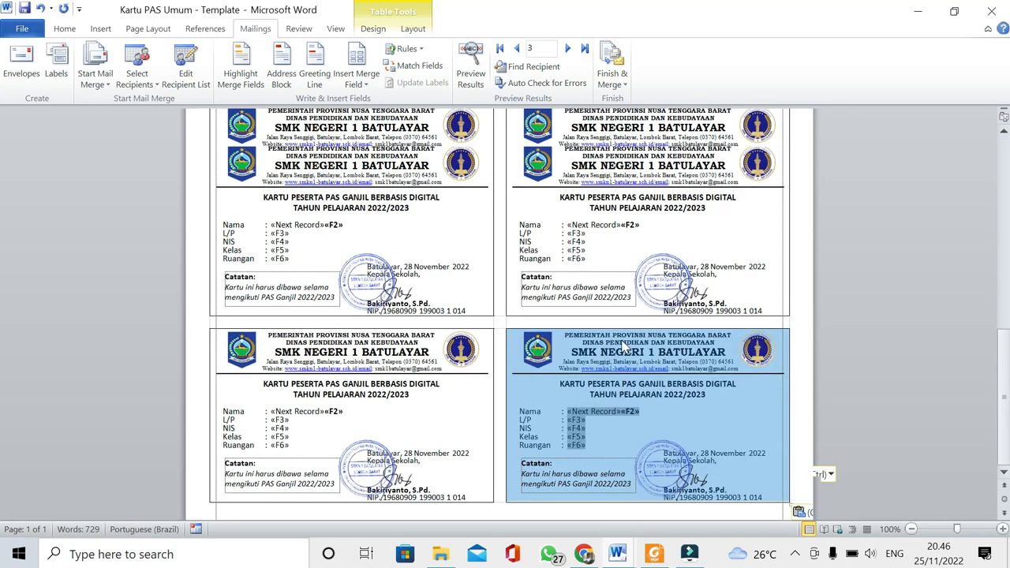
{"action": "scroll", "coordinate": [620, 339], "scroll_direction": "up", "scroll_amount": 4}
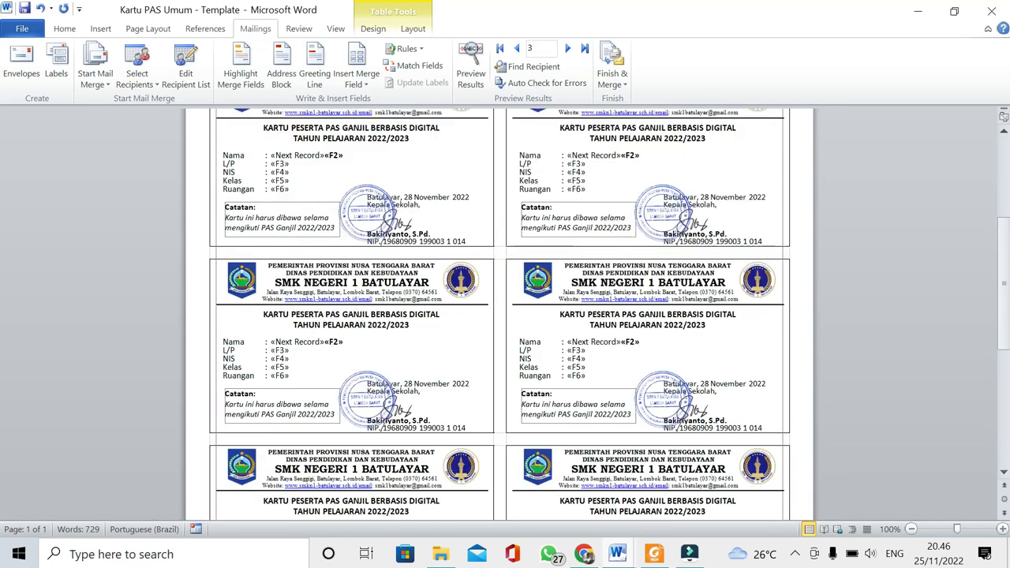
Turn on the merge results preview and check the participant data on all ten cards of the page.
{"action": "left_click", "coordinate": [468, 70]}
{"action": "scroll", "coordinate": [462, 344], "scroll_direction": "down", "scroll_amount": 3}
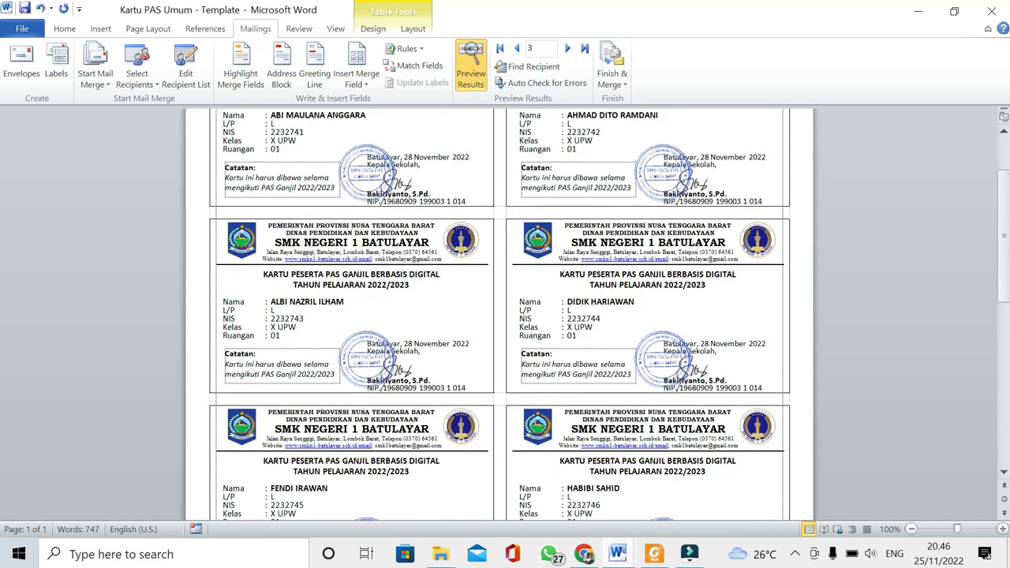
{"action": "scroll", "coordinate": [500, 313], "scroll_direction": "down", "scroll_amount": 3}
{"action": "scroll", "coordinate": [499, 316], "scroll_direction": "down", "scroll_amount": 10}
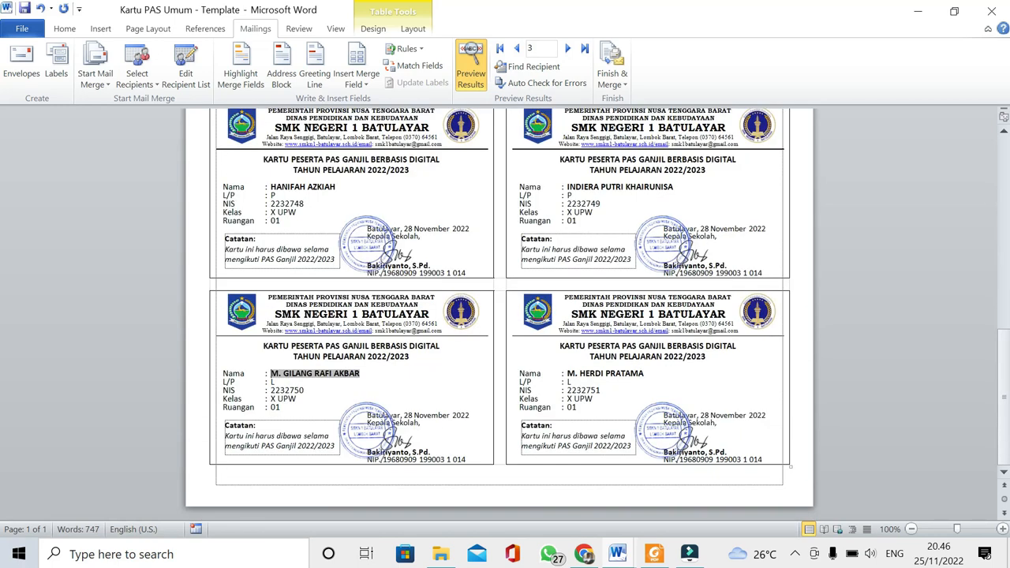
{"action": "scroll", "coordinate": [500, 314], "scroll_direction": "up", "scroll_amount": 15}
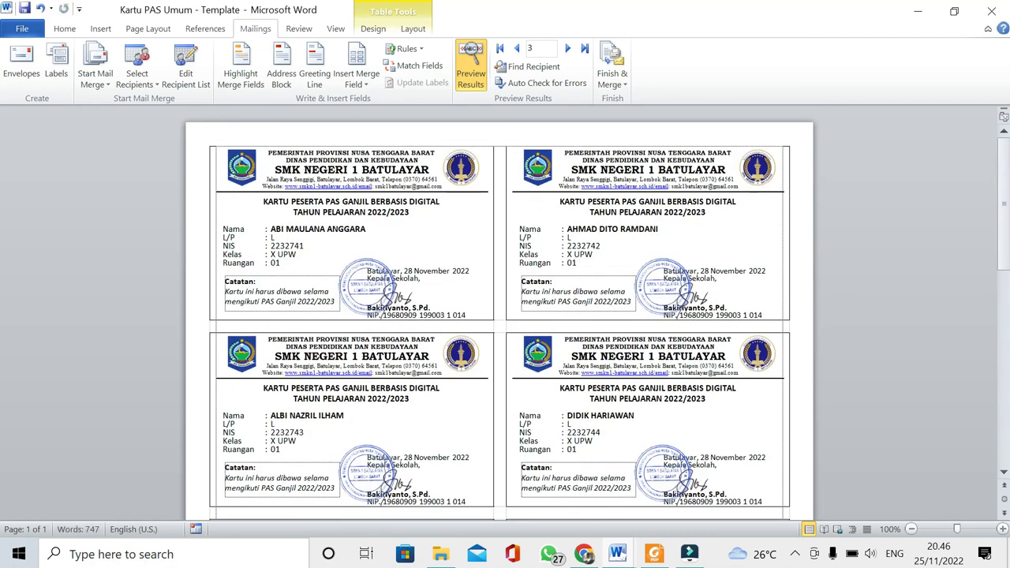
{"action": "scroll", "coordinate": [499, 316], "scroll_direction": "down", "scroll_amount": 10}
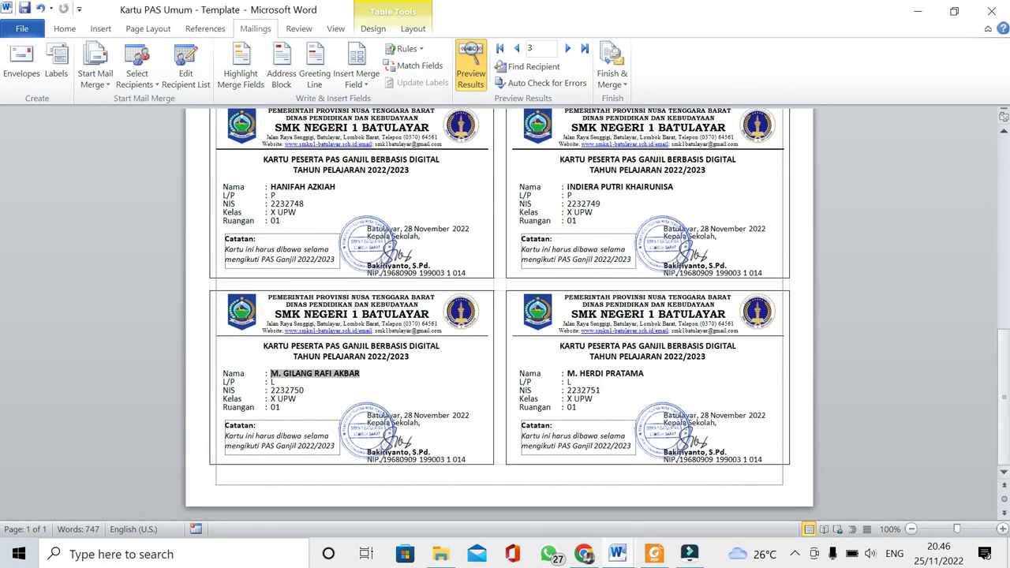
{"action": "scroll", "coordinate": [499, 313], "scroll_direction": "up", "scroll_amount": 10}
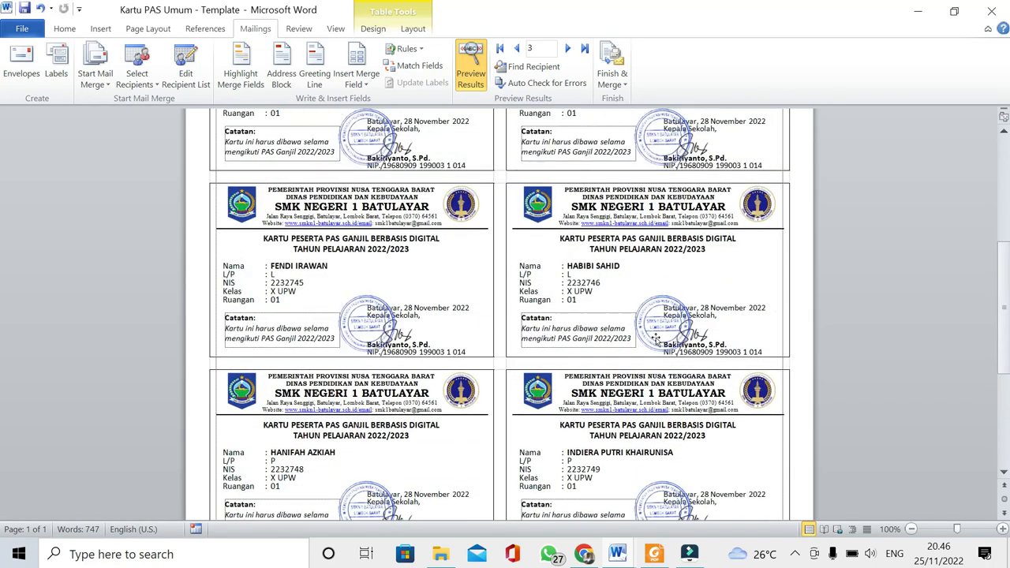
{"action": "scroll", "coordinate": [499, 314], "scroll_direction": "up", "scroll_amount": 5}
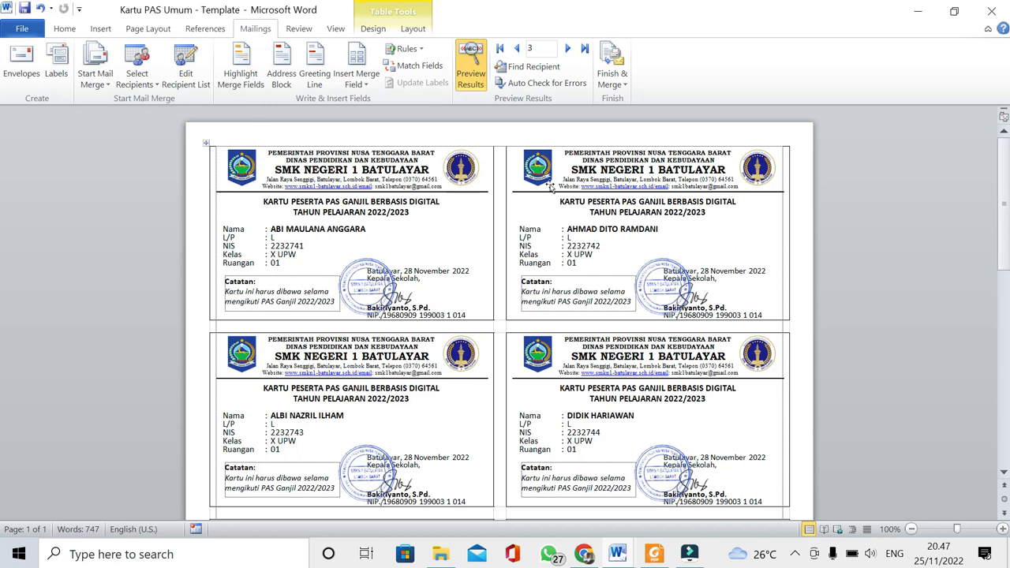
{"action": "left_click", "coordinate": [611, 84]}
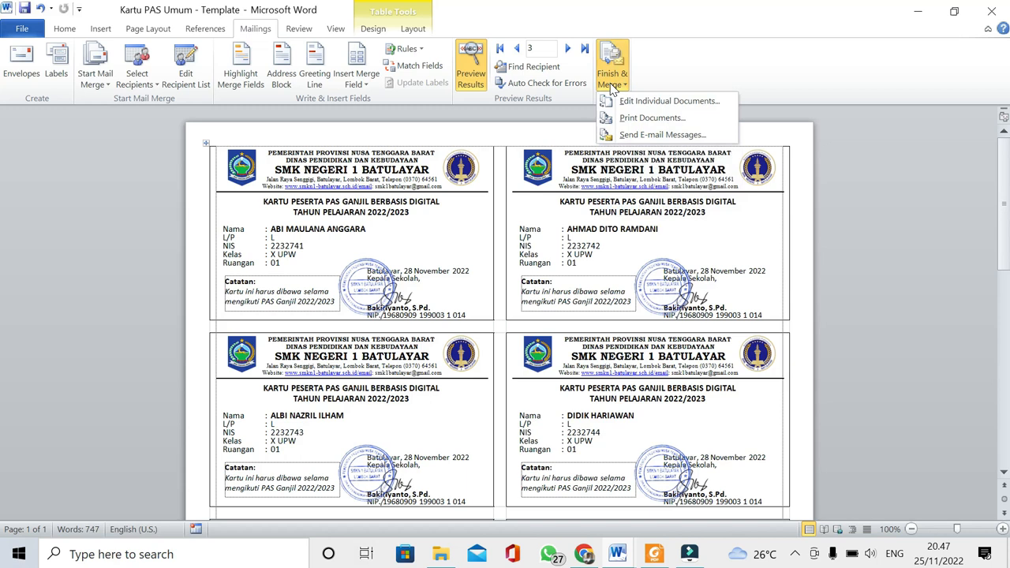
{"action": "left_click", "coordinate": [530, 211]}
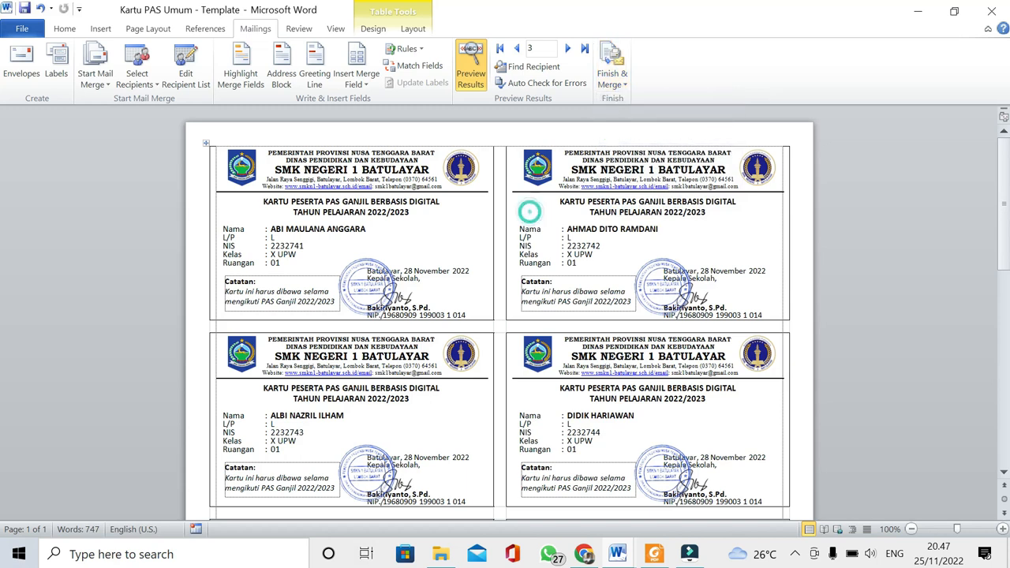
{"action": "left_click", "coordinate": [612, 79]}
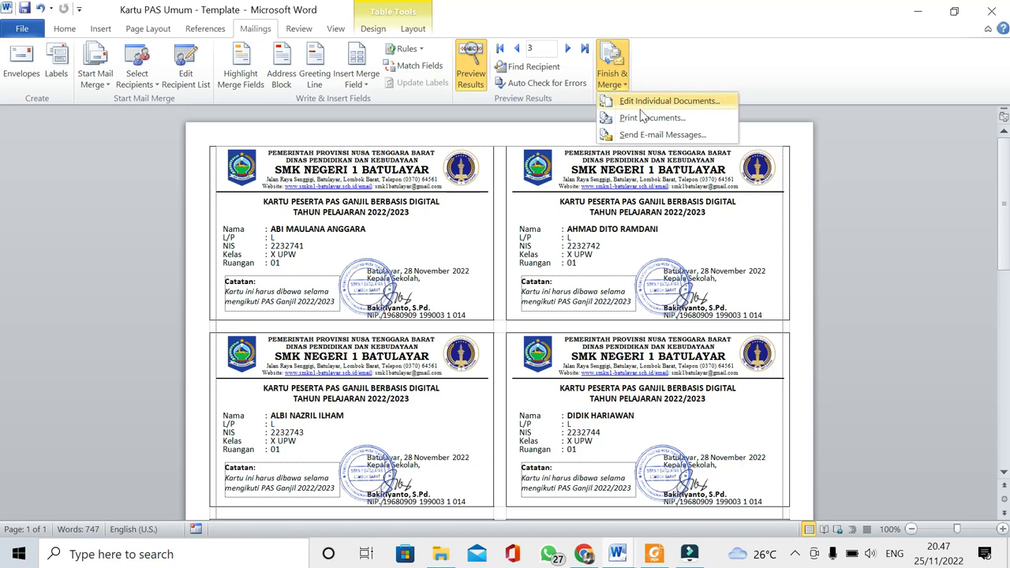
{"action": "left_click", "coordinate": [643, 117]}
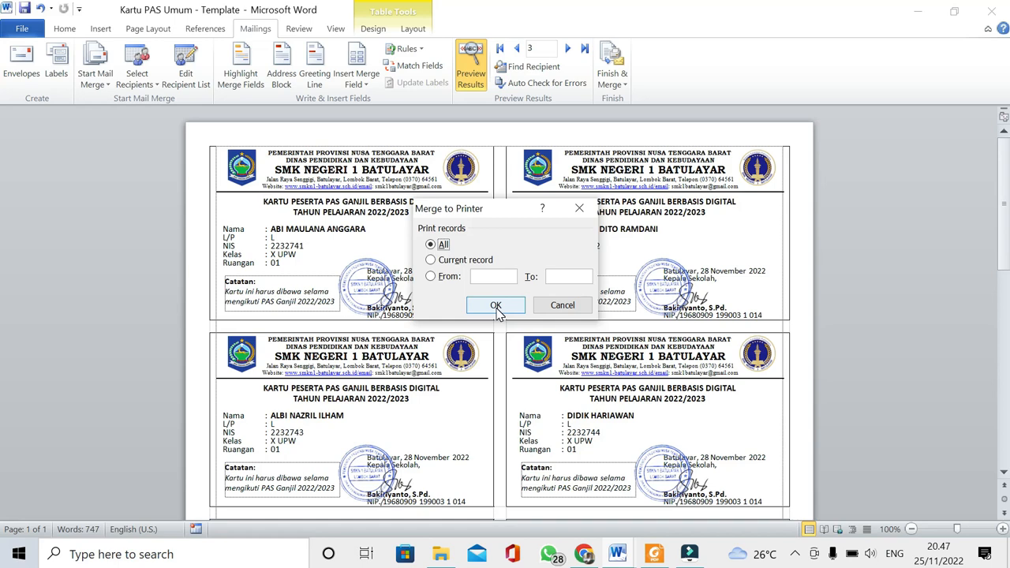
{"action": "left_click", "coordinate": [562, 305]}
{"action": "scroll", "coordinate": [556, 308], "scroll_direction": "down", "scroll_amount": 5}
{"action": "scroll", "coordinate": [498, 315], "scroll_direction": "down", "scroll_amount": 3}
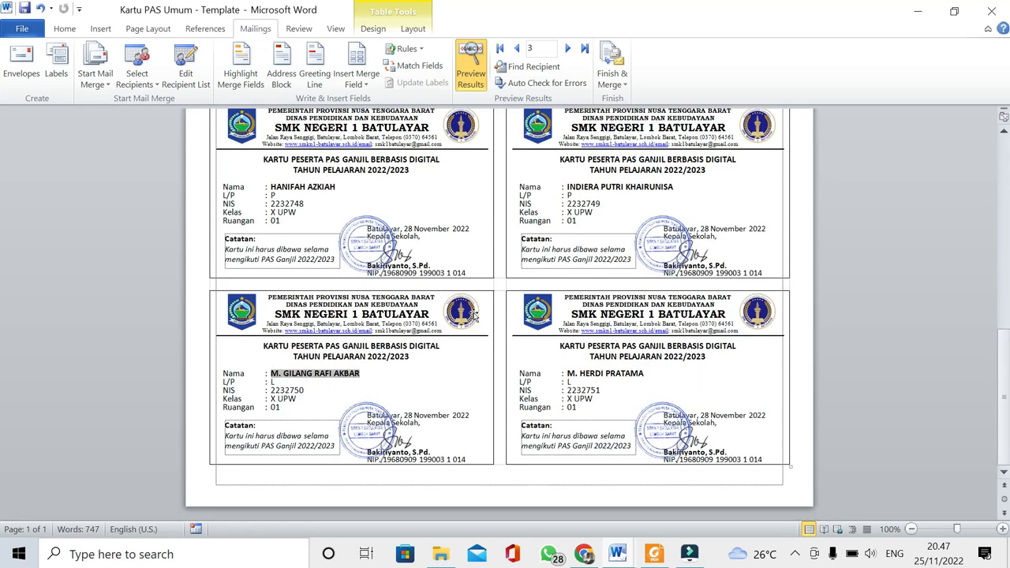
{"action": "scroll", "coordinate": [499, 316], "scroll_direction": "up", "scroll_amount": 8}
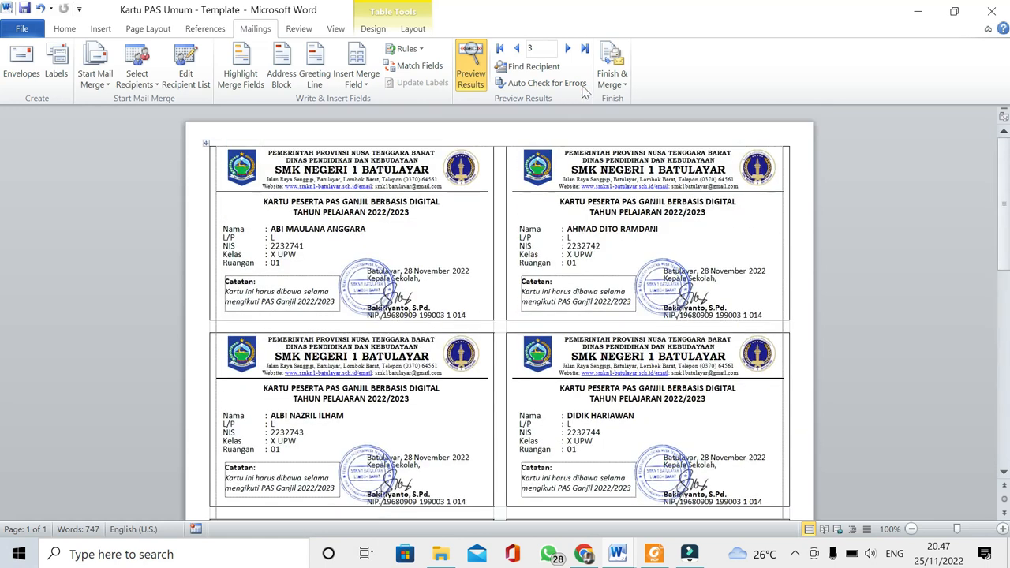
{"action": "left_click", "coordinate": [615, 79]}
{"action": "left_click", "coordinate": [639, 117]}
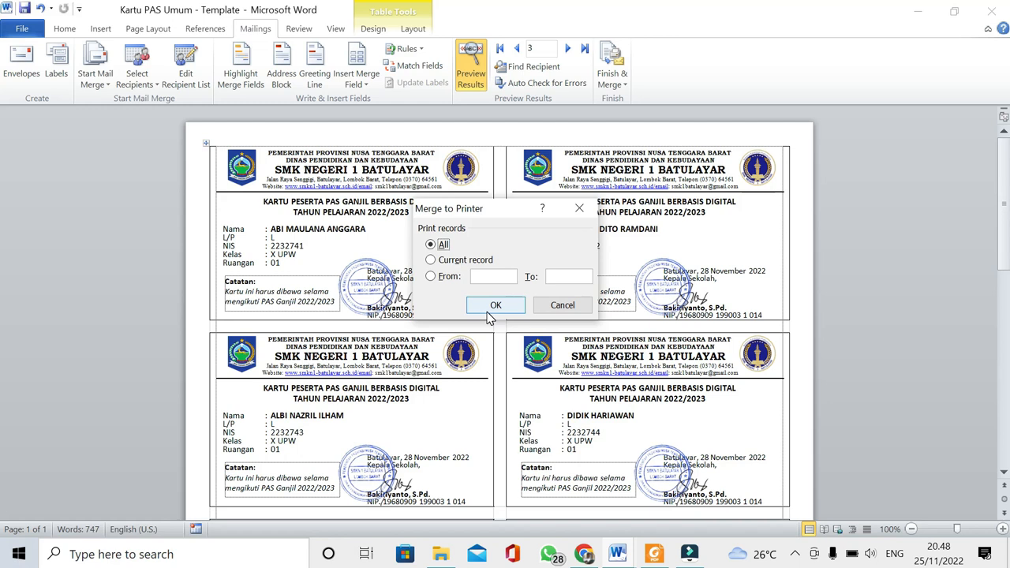
{"action": "left_click", "coordinate": [579, 207]}
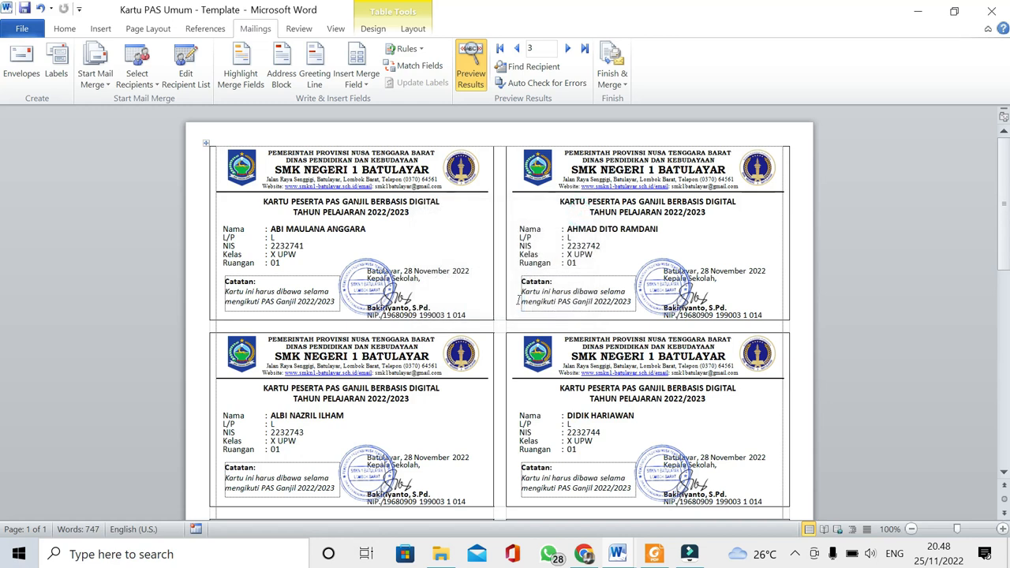
Finish the mail merge by merging all records into a new document for editing individual cards.
{"action": "left_click", "coordinate": [617, 88]}
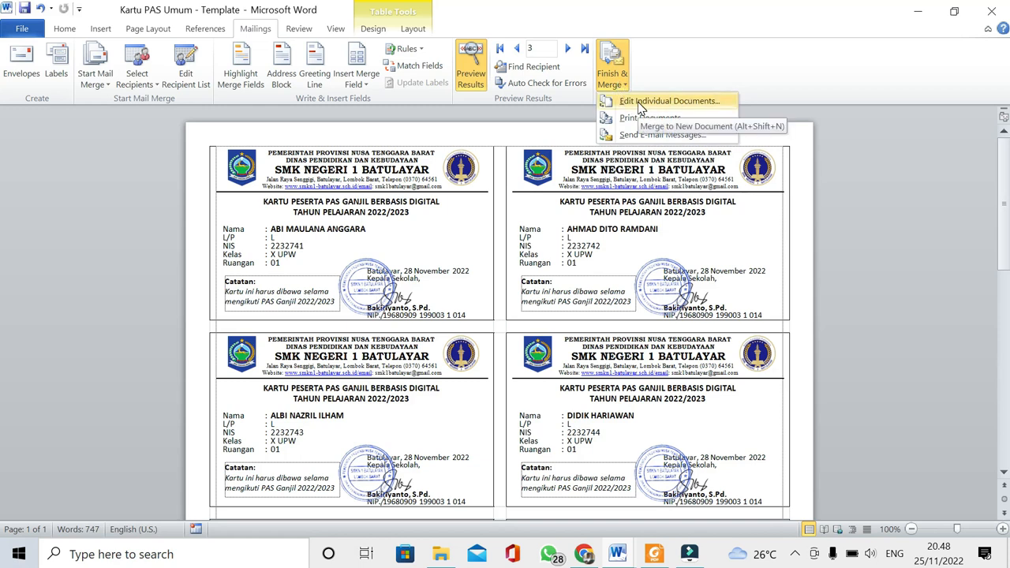
{"action": "left_click", "coordinate": [639, 102]}
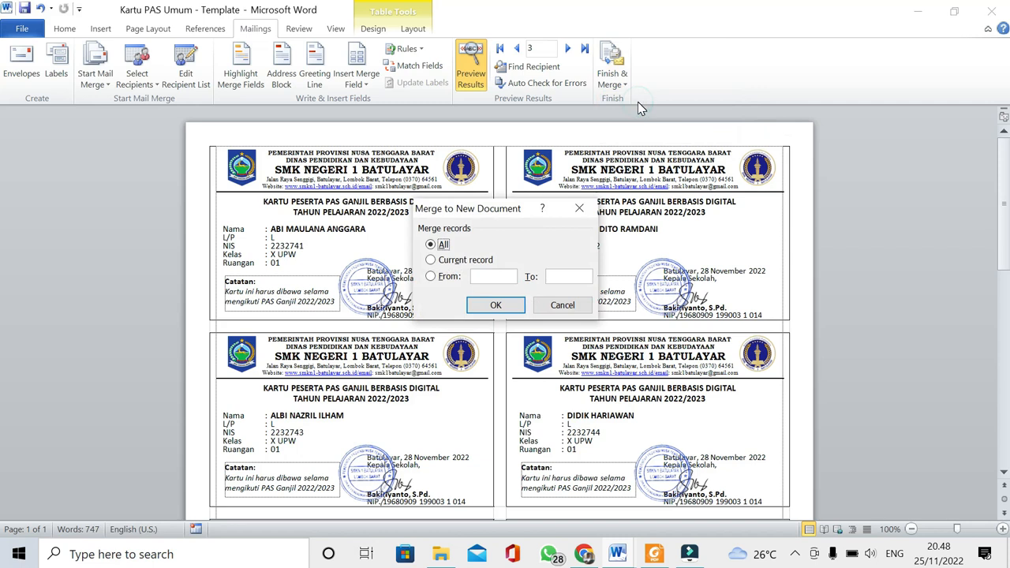
{"action": "left_click", "coordinate": [441, 246]}
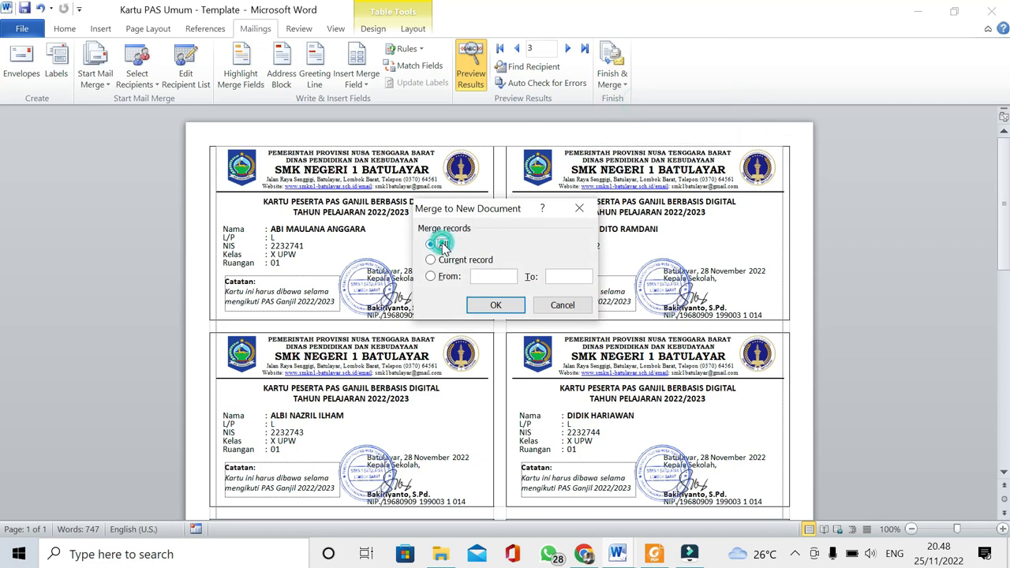
{"action": "left_click", "coordinate": [496, 306]}
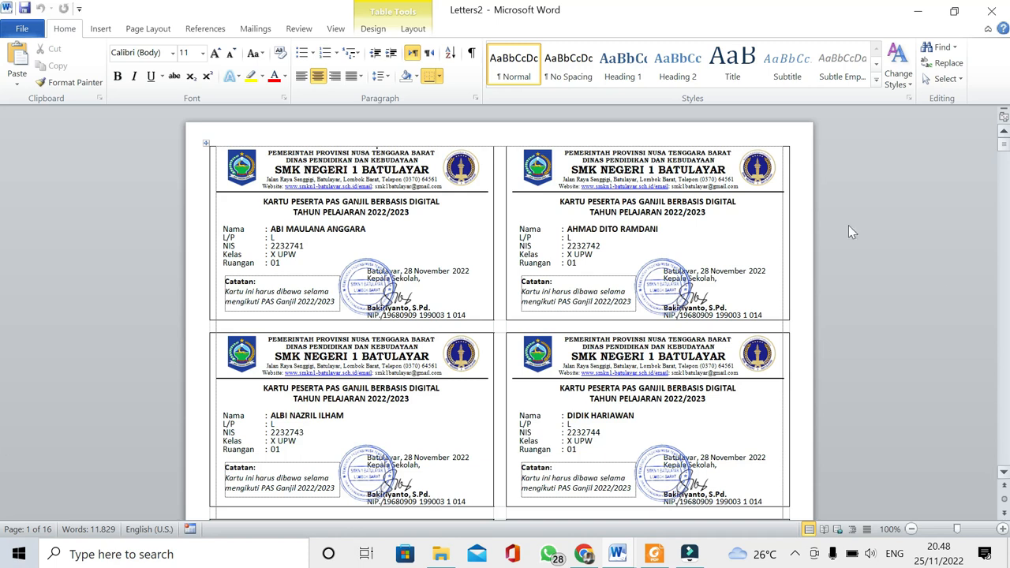
Examine the merged cards throughout the new document, including the final page with the last participant.
{"action": "scroll", "coordinate": [744, 360], "scroll_direction": "down", "scroll_amount": 3}
{"action": "scroll", "coordinate": [744, 361], "scroll_direction": "up", "scroll_amount": 3}
{"action": "scroll", "coordinate": [576, 292], "scroll_direction": "down", "scroll_amount": 12}
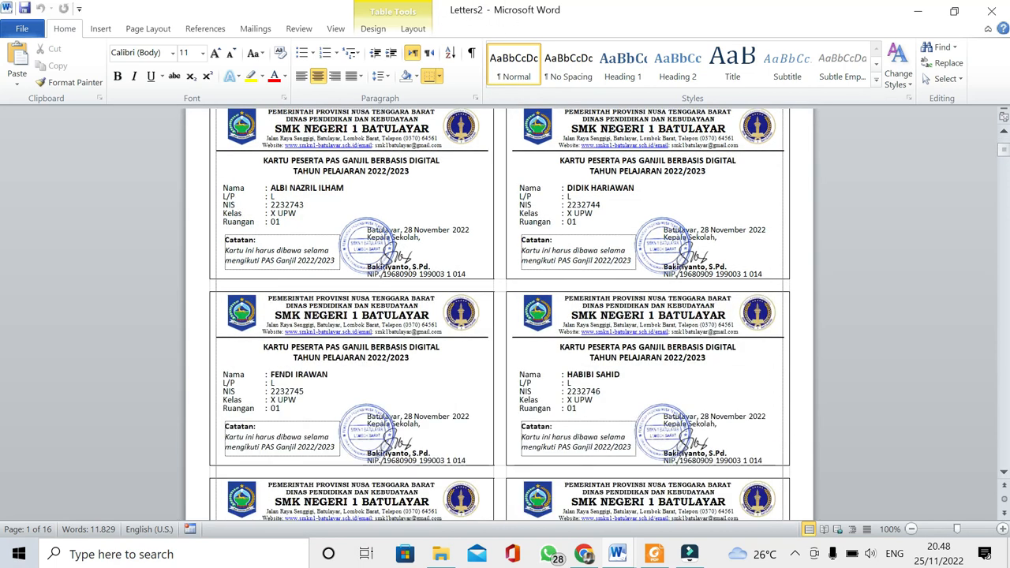
{"action": "scroll", "coordinate": [499, 311], "scroll_direction": "down", "scroll_amount": 15}
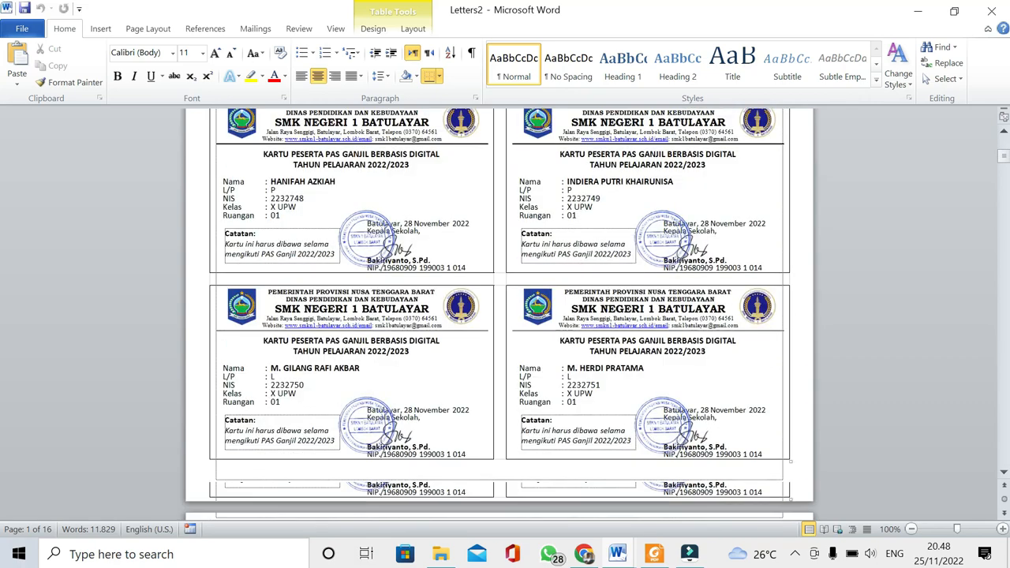
{"action": "scroll", "coordinate": [499, 313], "scroll_direction": "down", "scroll_amount": 15}
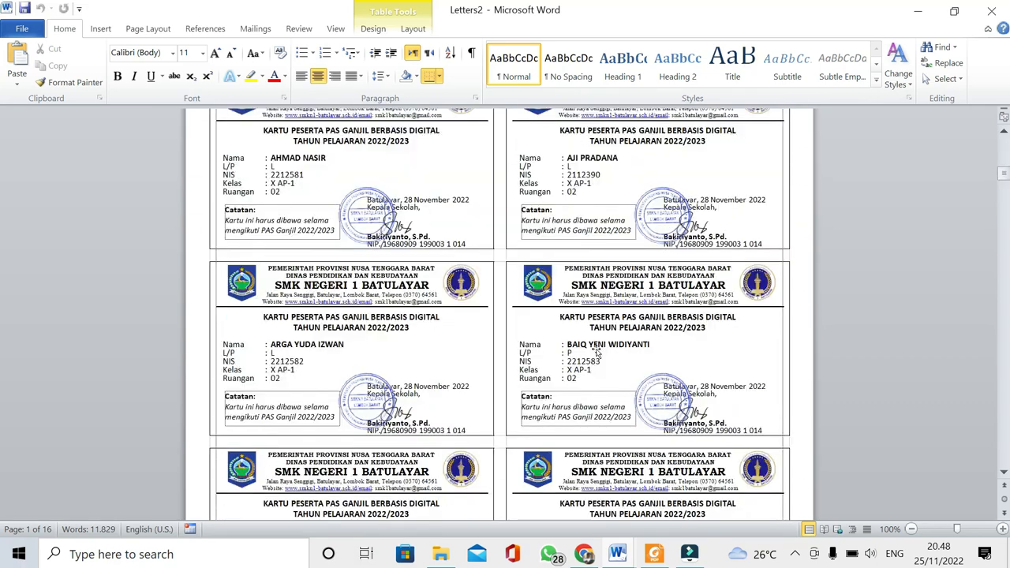
{"action": "scroll", "coordinate": [499, 314], "scroll_direction": "down", "scroll_amount": 11}
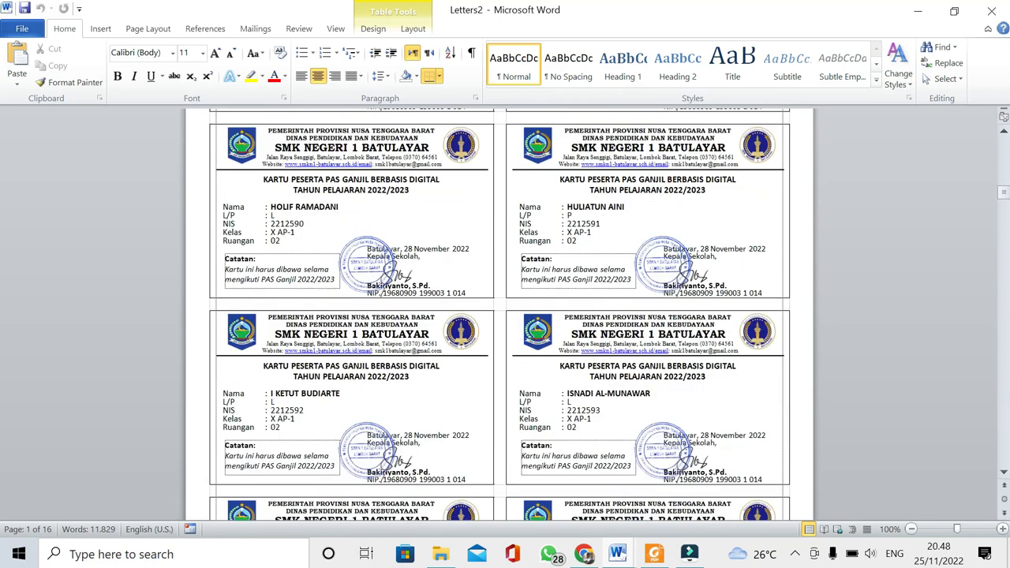
{"action": "left_click_drag", "start_coordinate": [1004, 195], "coordinate": [1000, 492]}
{"action": "scroll", "coordinate": [499, 314], "scroll_direction": "up", "scroll_amount": 1}
{"action": "scroll", "coordinate": [499, 314], "scroll_direction": "up", "scroll_amount": 20}
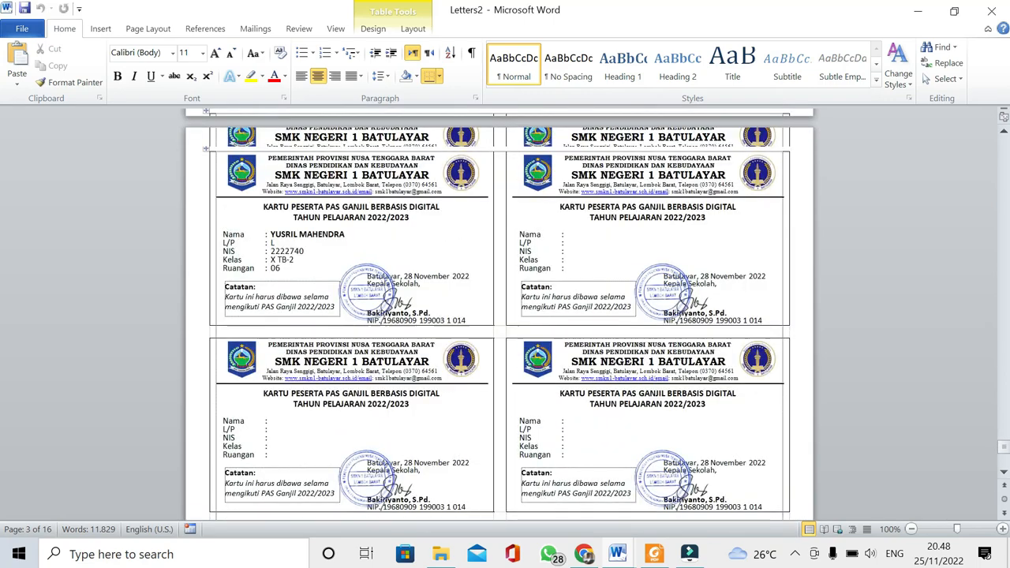
{"action": "scroll", "coordinate": [500, 314], "scroll_direction": "up", "scroll_amount": 3}
{"action": "left_click_drag", "start_coordinate": [1004, 435], "coordinate": [1003, 146]}
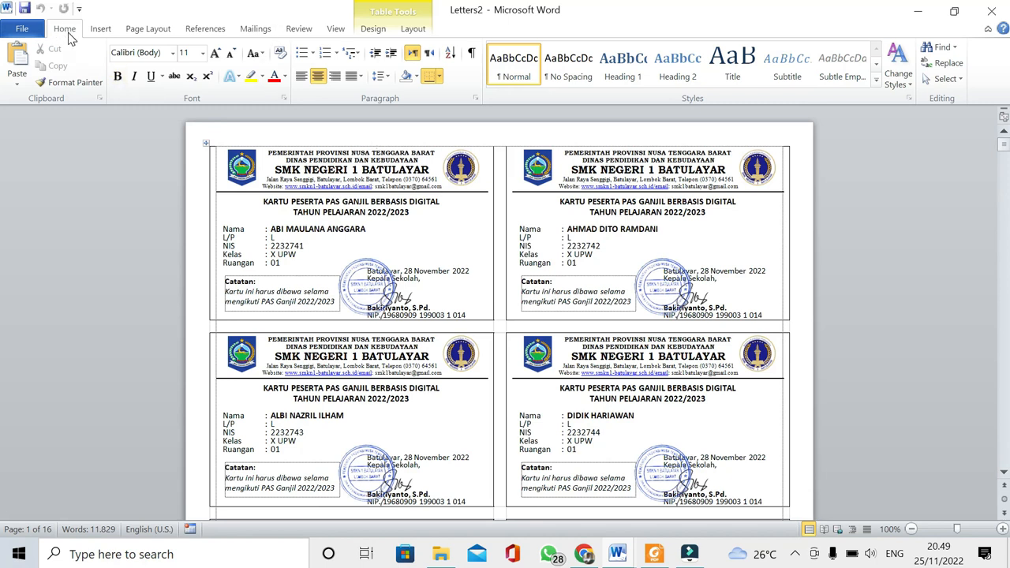
Save the merged document as a Word Document named Kartu Jadi in the PAS 22.23 folder.
{"action": "left_click", "coordinate": [24, 29]}
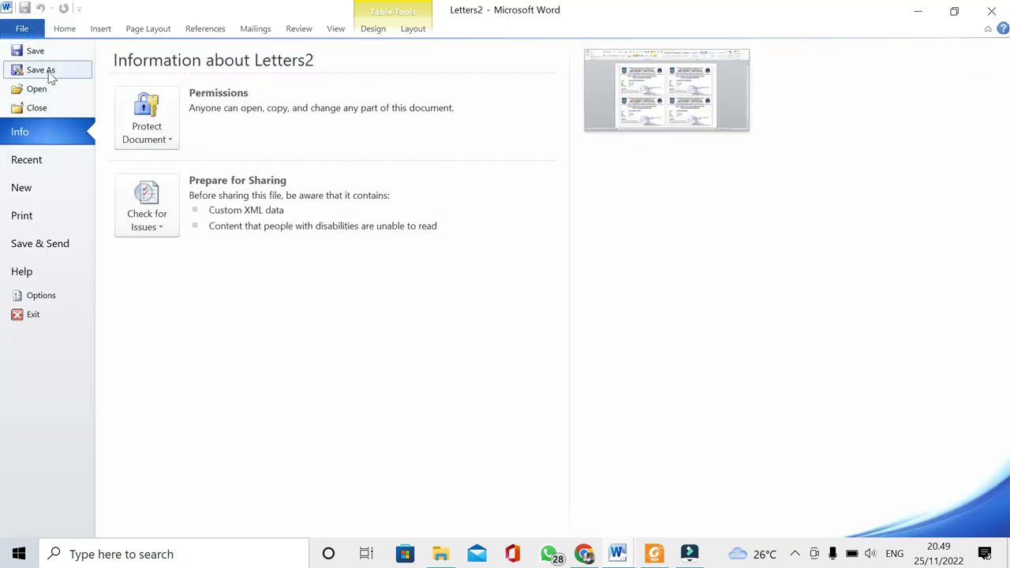
{"action": "left_click", "coordinate": [46, 54]}
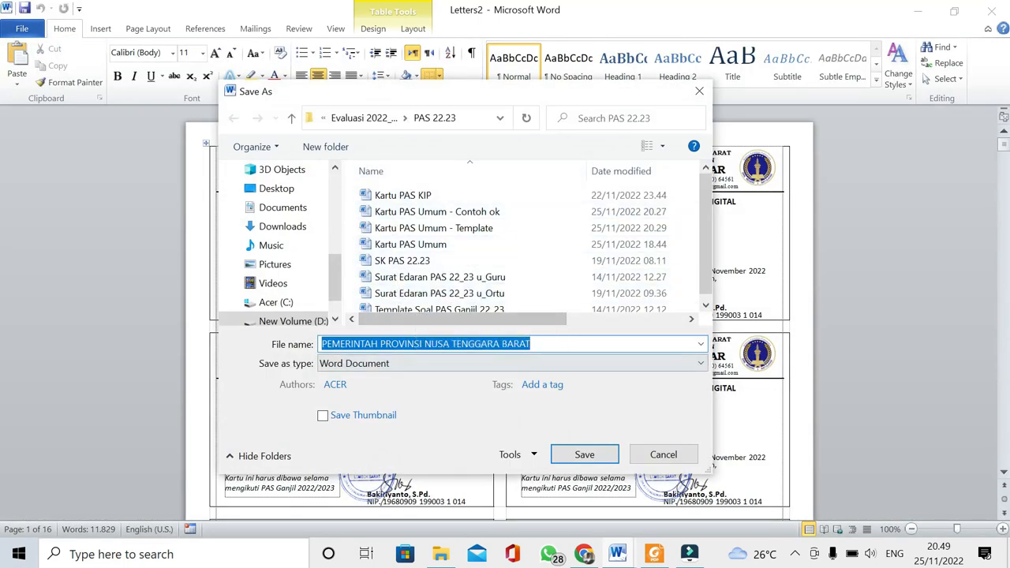
{"action": "type", "text": "Ka"}
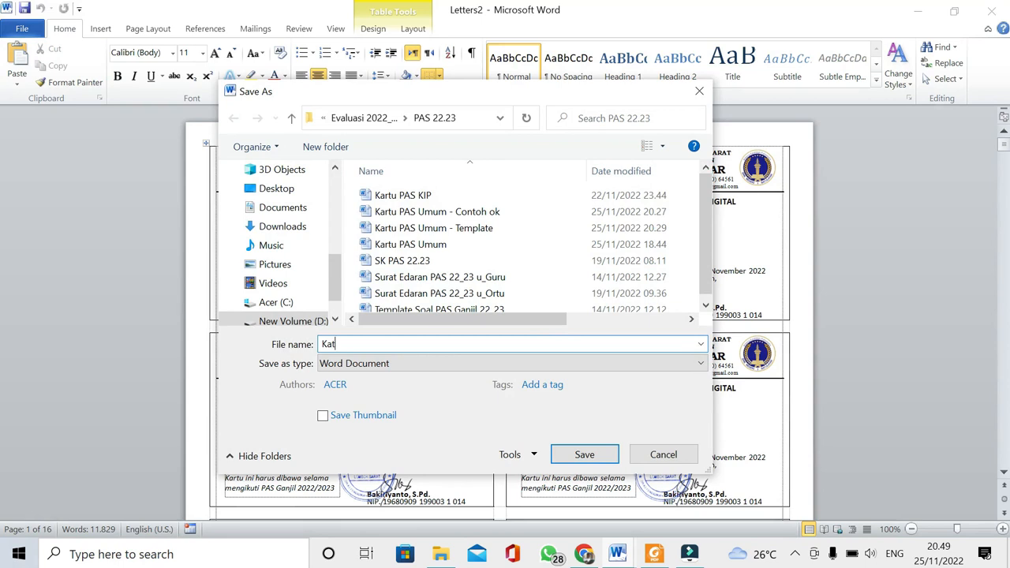
{"action": "type", "text": "rtu "}
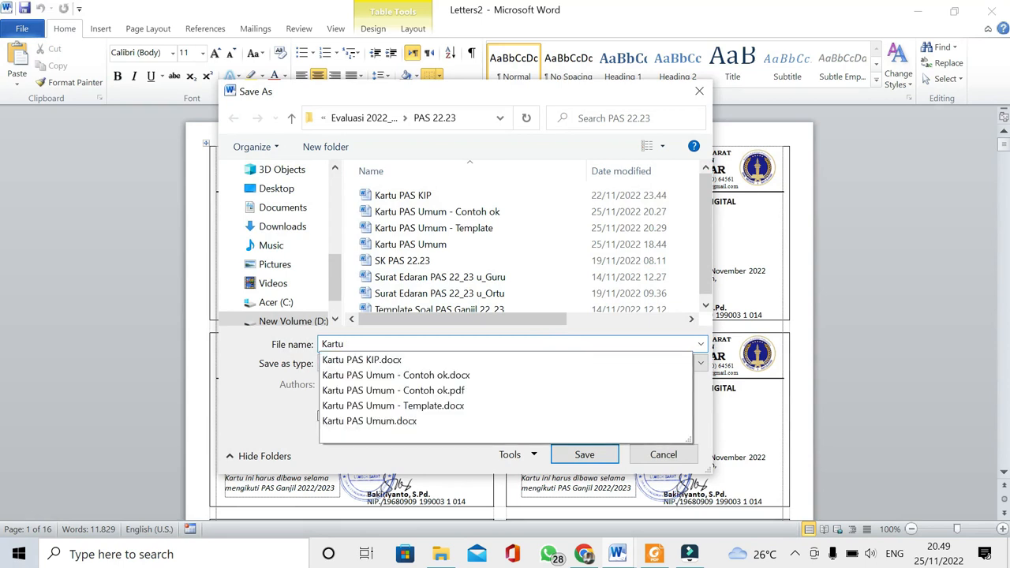
{"action": "type", "text": "Jadi"}
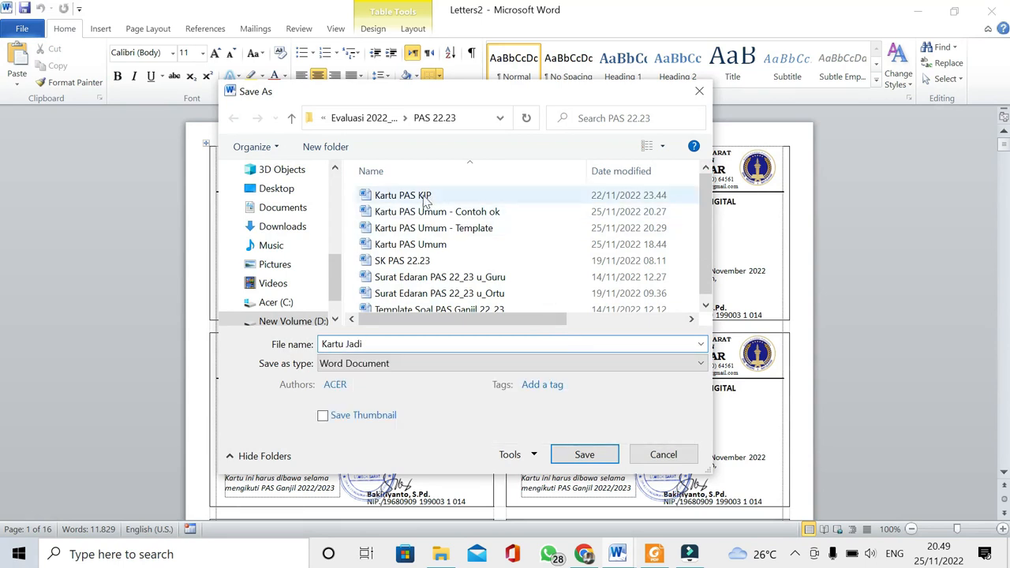
{"action": "left_click", "coordinate": [584, 455]}
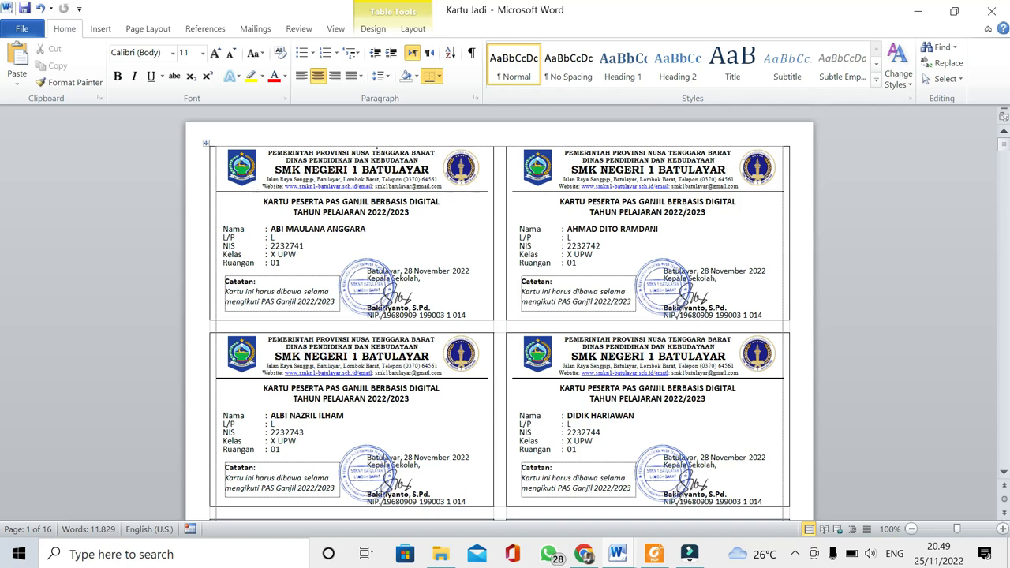
Save a PDF copy of the merged cards as Kartu Jadi in the PAS 22.23 folder.
{"action": "left_click", "coordinate": [24, 29]}
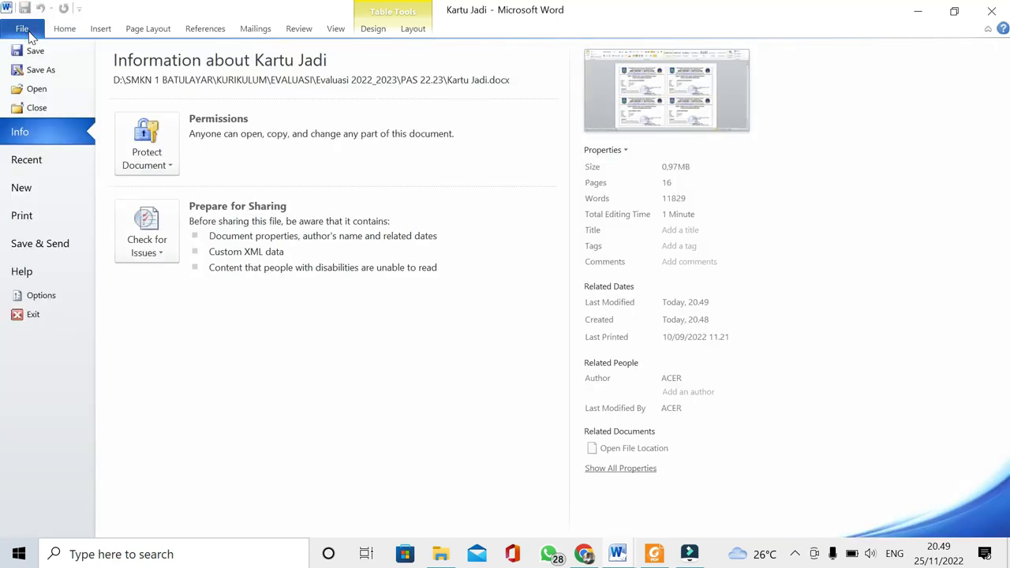
{"action": "left_click", "coordinate": [41, 70]}
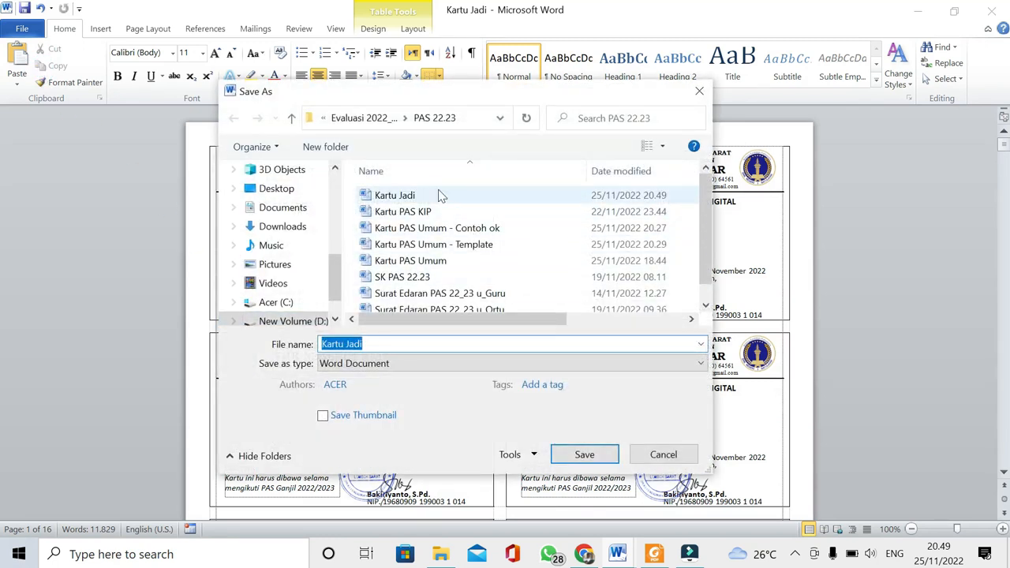
{"action": "left_click", "coordinate": [371, 343]}
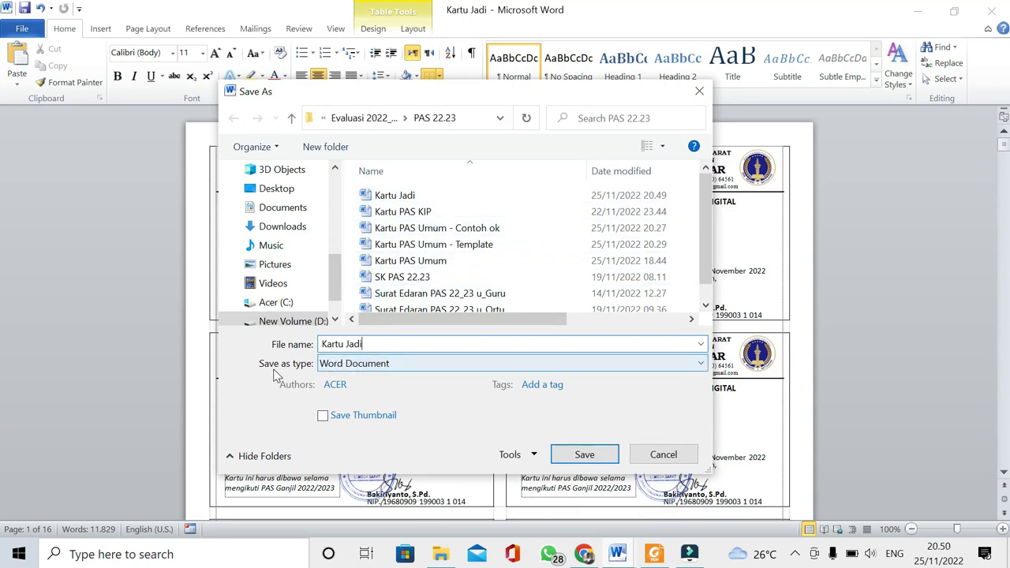
{"action": "left_click", "coordinate": [359, 365]}
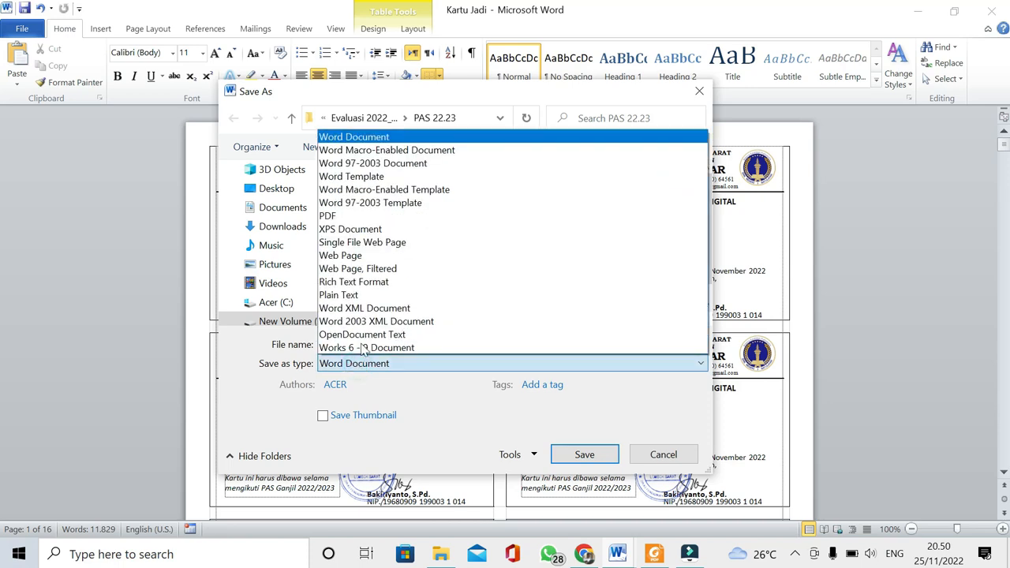
{"action": "left_click", "coordinate": [344, 218]}
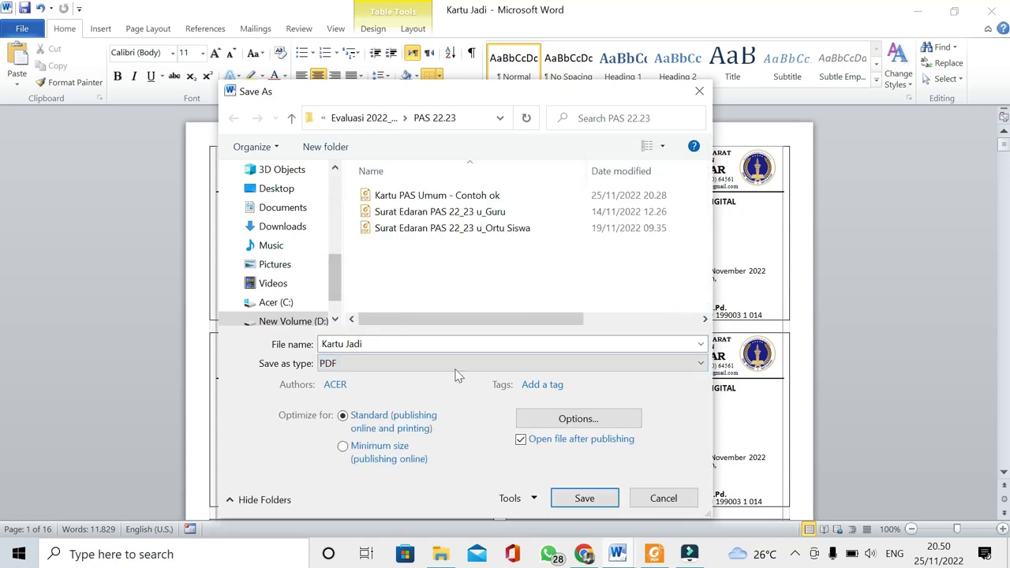
{"action": "left_click", "coordinate": [585, 498]}
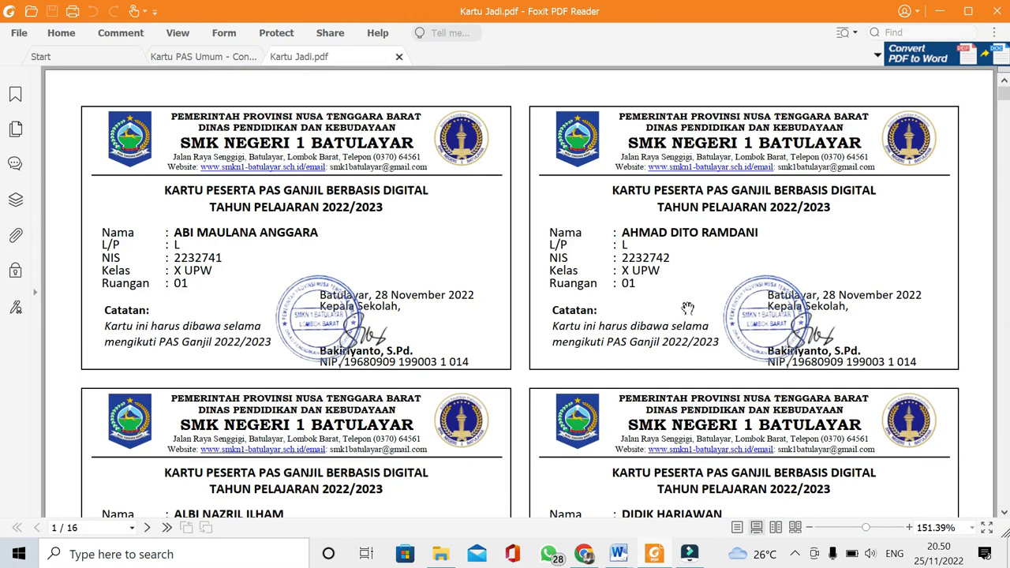
Review the participant cards in the Kartu Jadi PDF at 100% zoom and return to the first page.
{"action": "scroll", "coordinate": [706, 308], "scroll_direction": "down", "scroll_amount": 3}
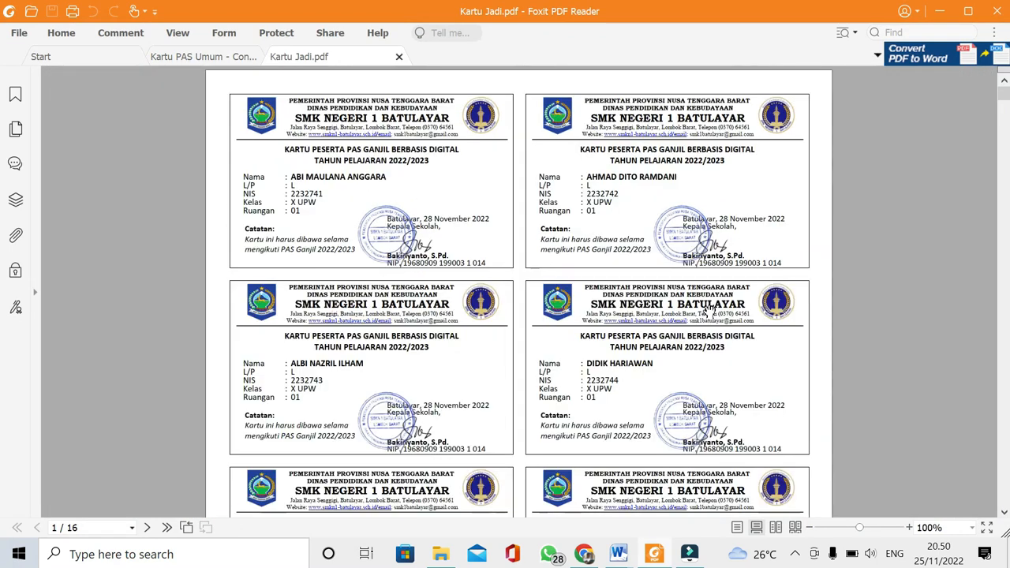
{"action": "scroll", "coordinate": [596, 306], "scroll_direction": "down", "scroll_amount": 3}
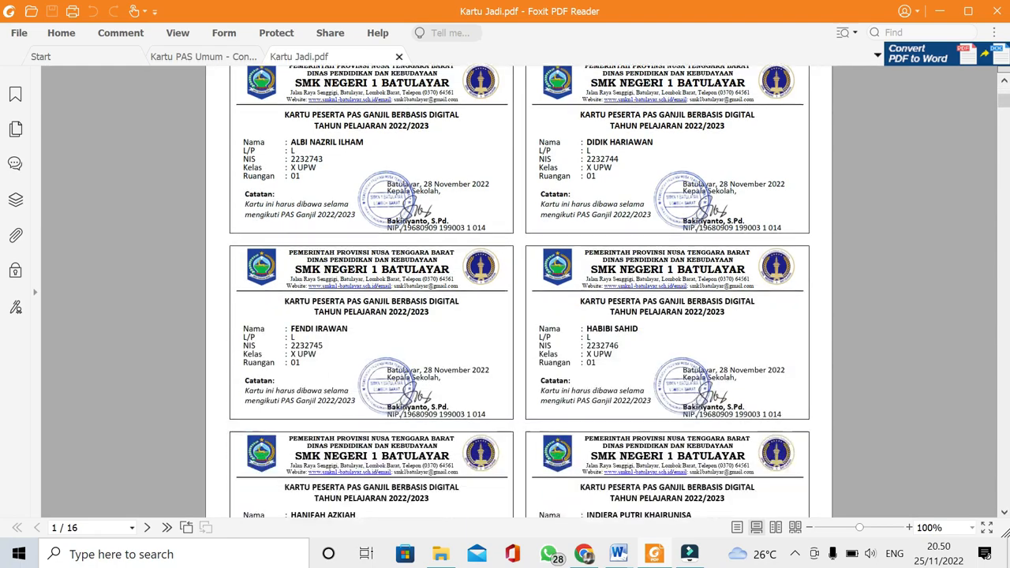
{"action": "scroll", "coordinate": [605, 303], "scroll_direction": "down", "scroll_amount": 10}
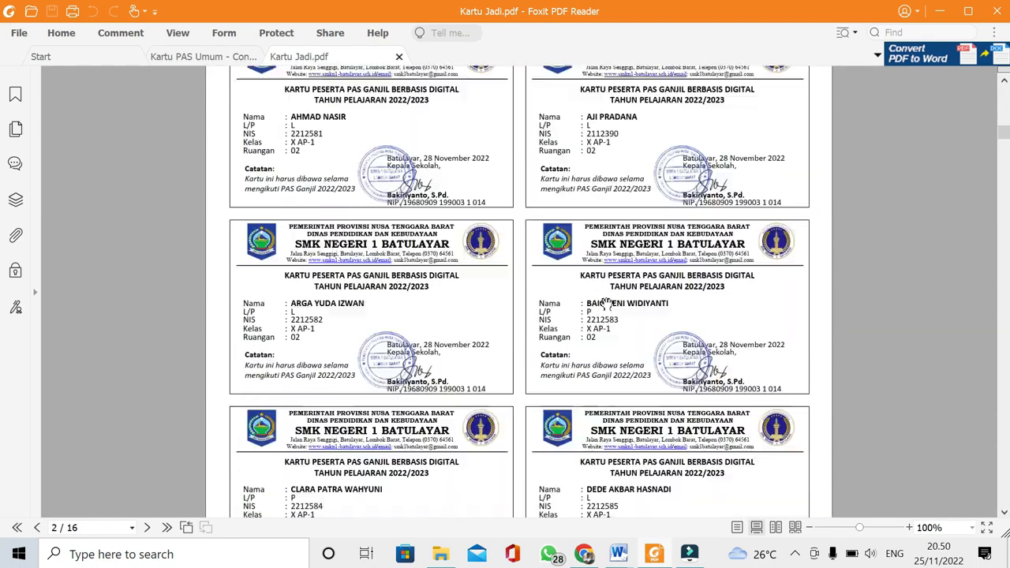
{"action": "scroll", "coordinate": [606, 303], "scroll_direction": "down", "scroll_amount": 5}
{"action": "left_click_drag", "start_coordinate": [1004, 154], "coordinate": [1003, 83]}
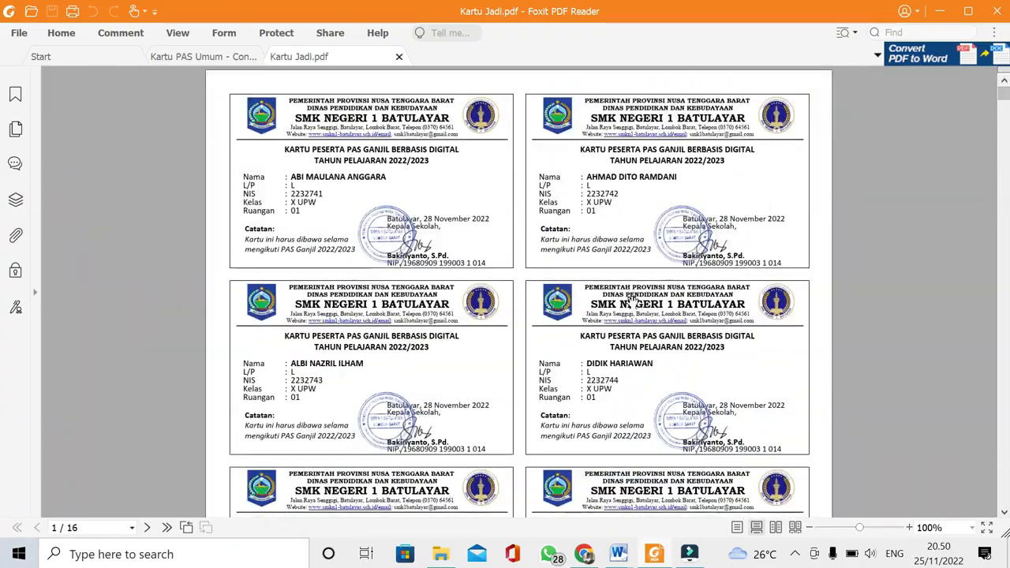